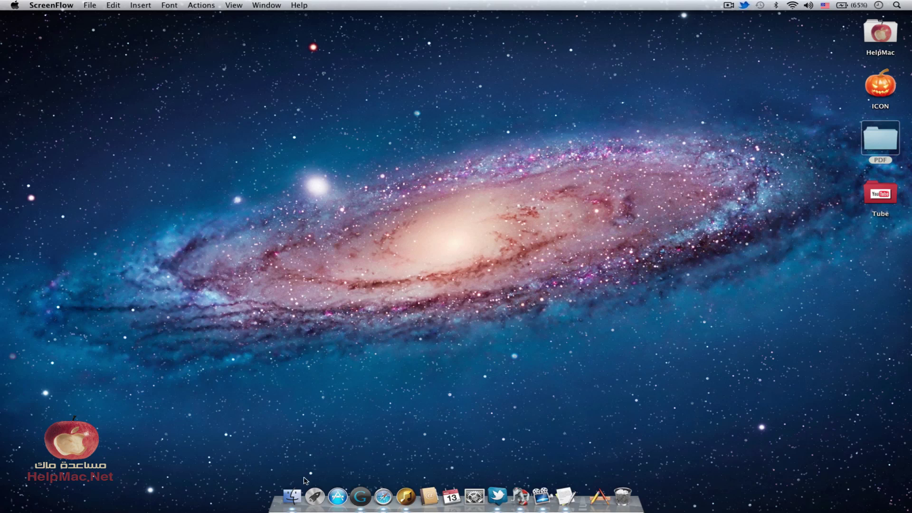
# View the iCombiner.dmg installer in the Downloads folder in Finder and close the window
pyautogui.click(292, 496)
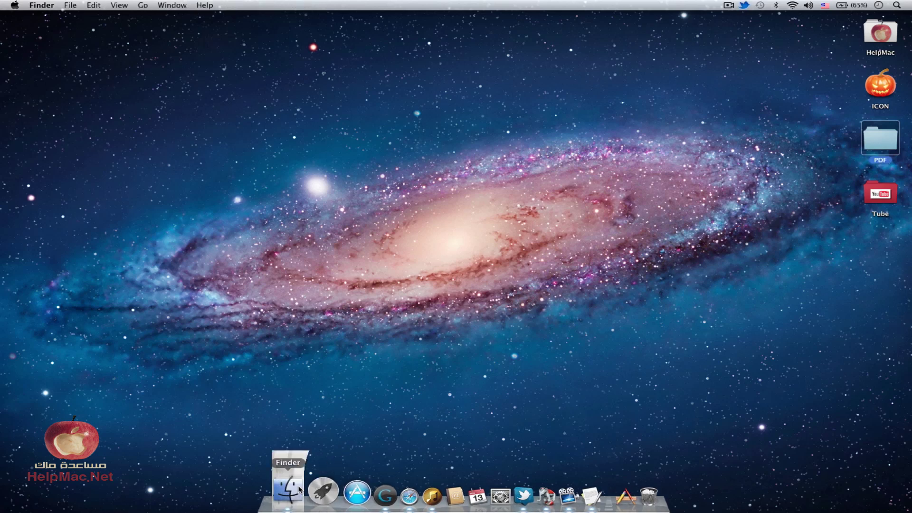
pyautogui.click(382, 263)
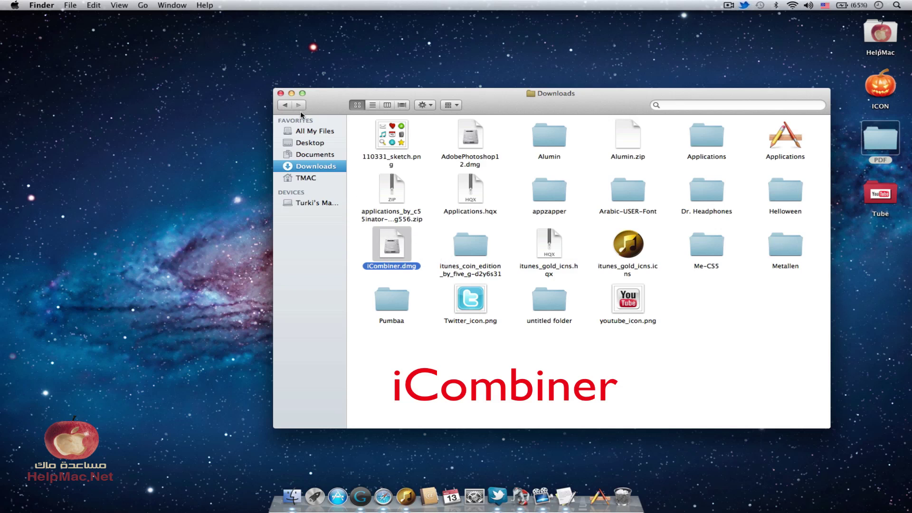
pyautogui.click(281, 94)
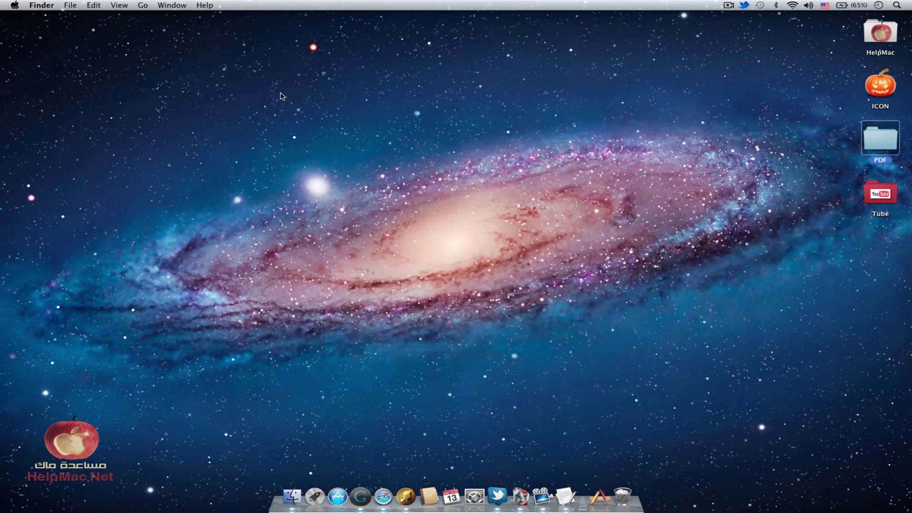
# Open the PDF folder from the desktop and move its window higher on the screen
pyautogui.doubleClick(882, 146)
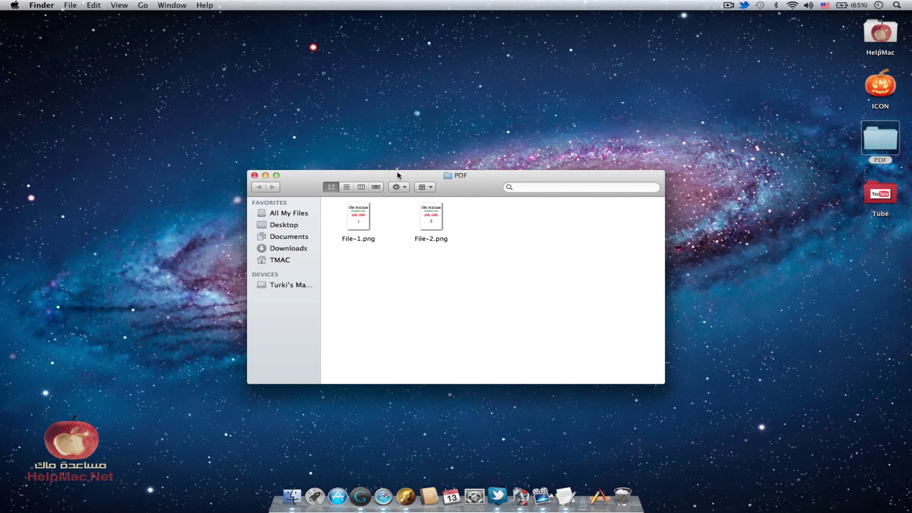
pyautogui.moveTo(398, 174); pyautogui.dragTo(413, 94)
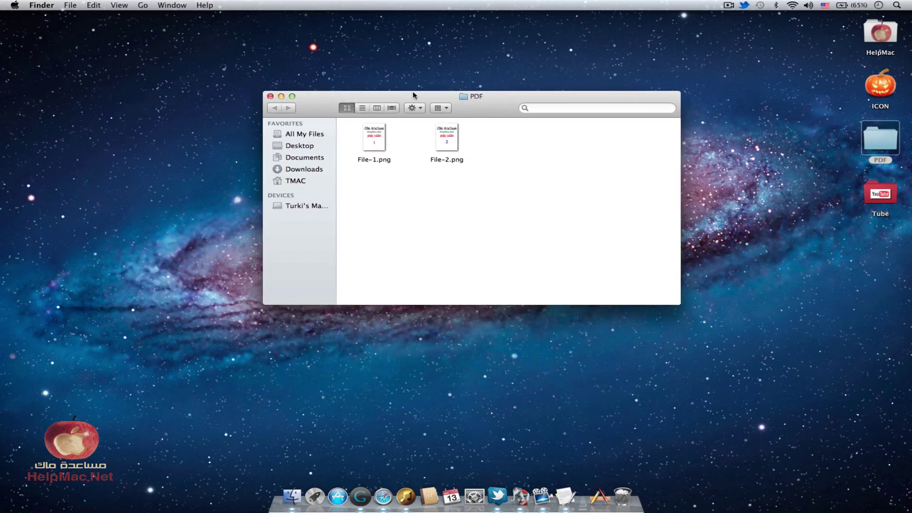
# View File-1.png and File-2.png from the PDF folder side by side in Preview, and quit Preview
pyautogui.doubleClick(382, 136)
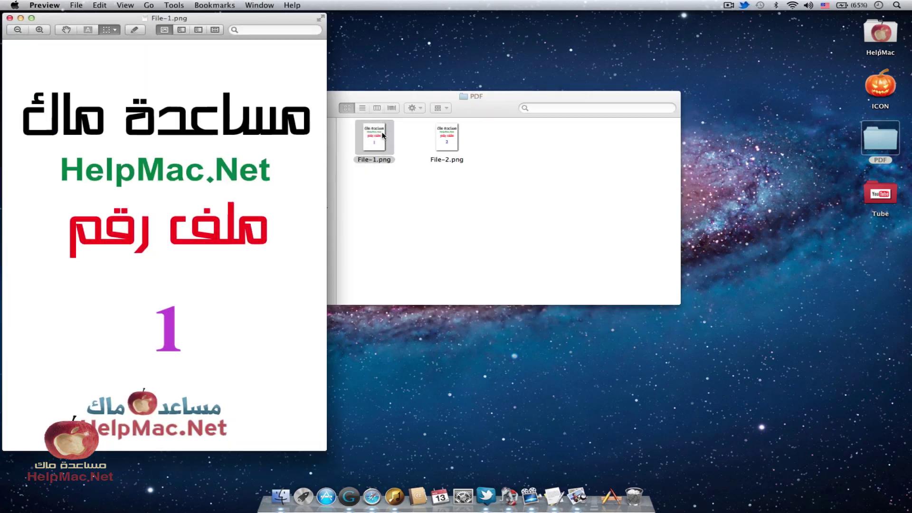
pyautogui.doubleClick(446, 137)
pyautogui.moveTo(254, 32); pyautogui.dragTo(572, 17)
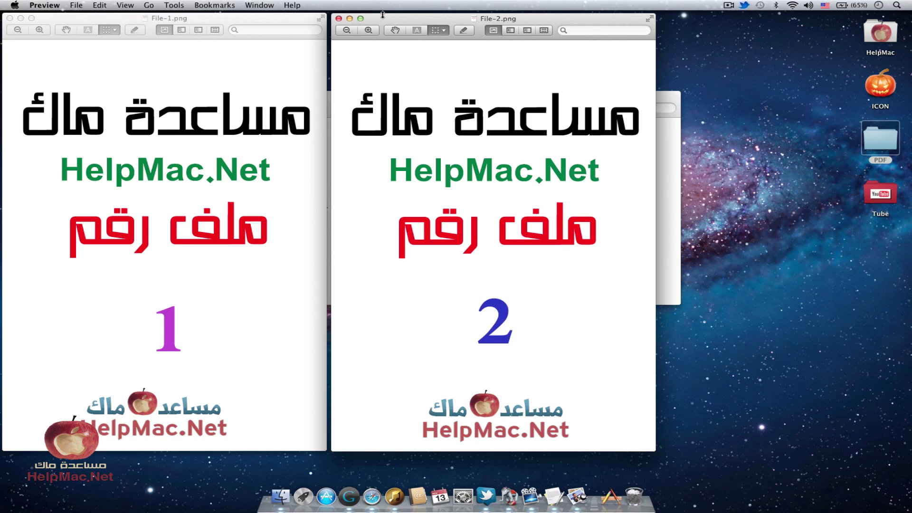
pyautogui.click(338, 19)
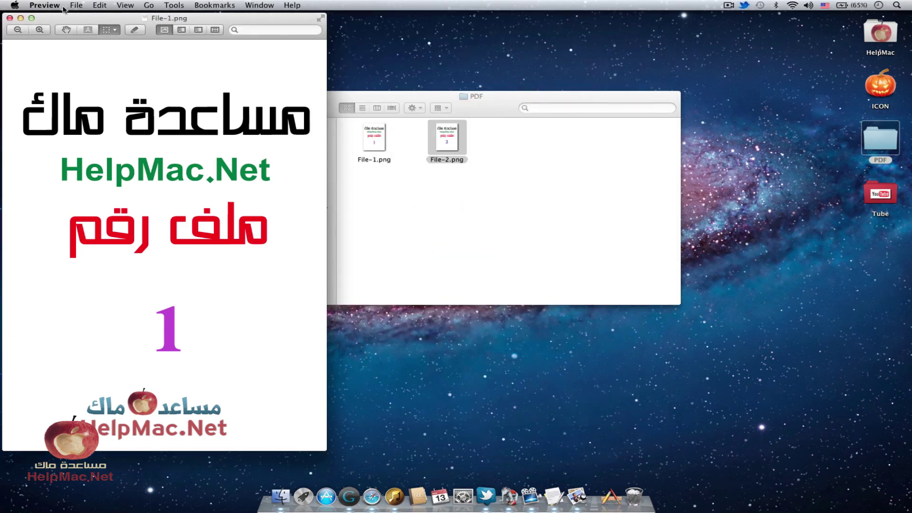
pyautogui.click(9, 19)
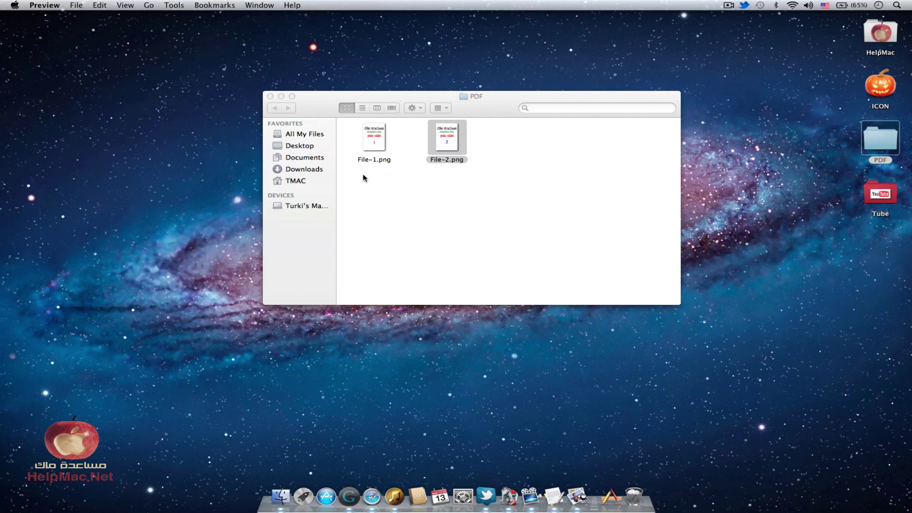
pyautogui.press('cmd+q')
# Combine File-1.png and File-2.png into My documents.pdf in the PDF folder by opening both with iCombiner
pyautogui.moveTo(367, 176); pyautogui.dragTo(460, 136)
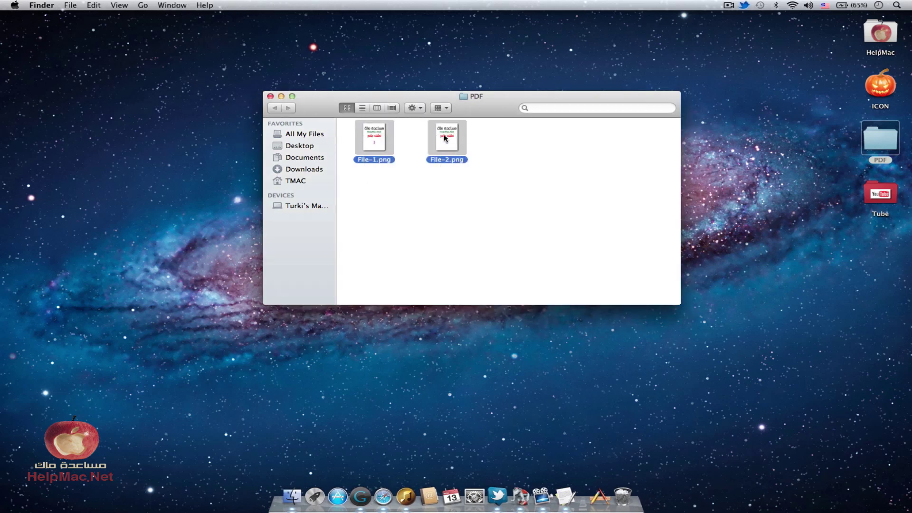
pyautogui.rightClick(442, 138)
pyautogui.moveTo(489, 165)
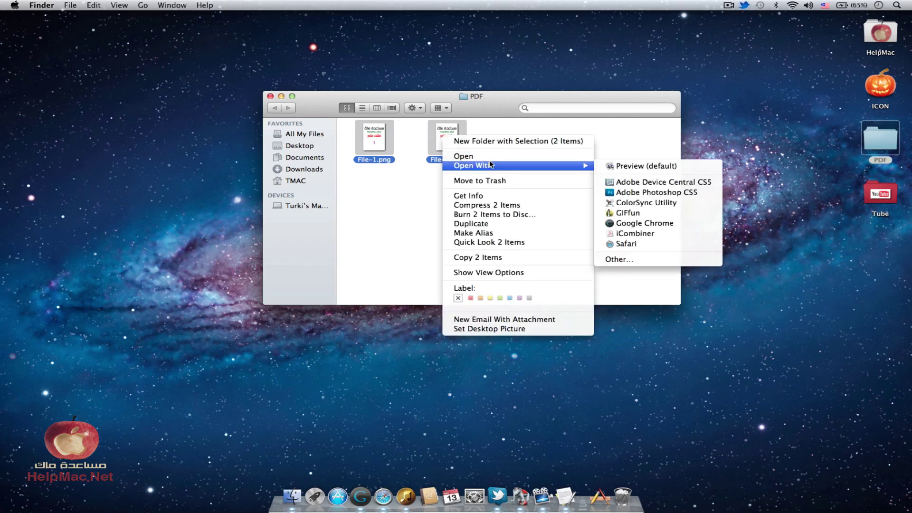
pyautogui.click(702, 232)
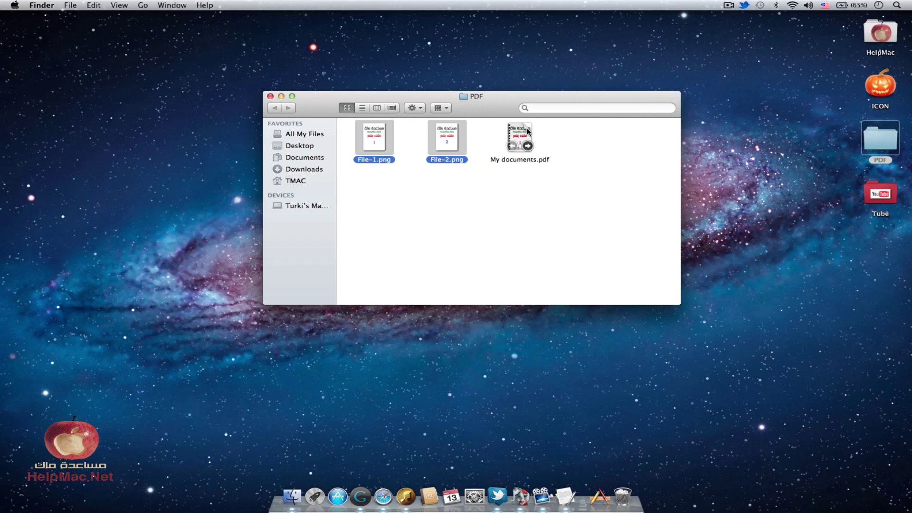
# Review both pages of My documents.pdf in Preview, including their page thumbnails, and close the document
pyautogui.doubleClick(527, 132)
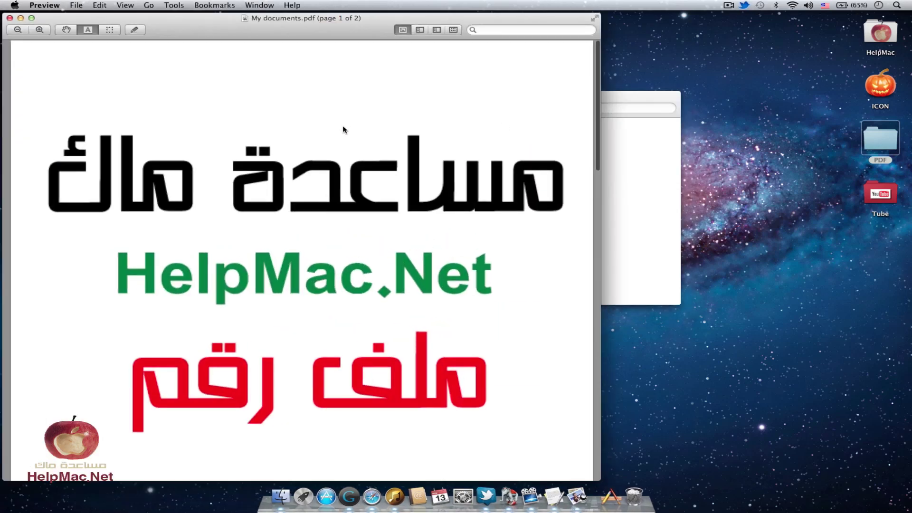
pyautogui.scroll(-15, 344, 129)
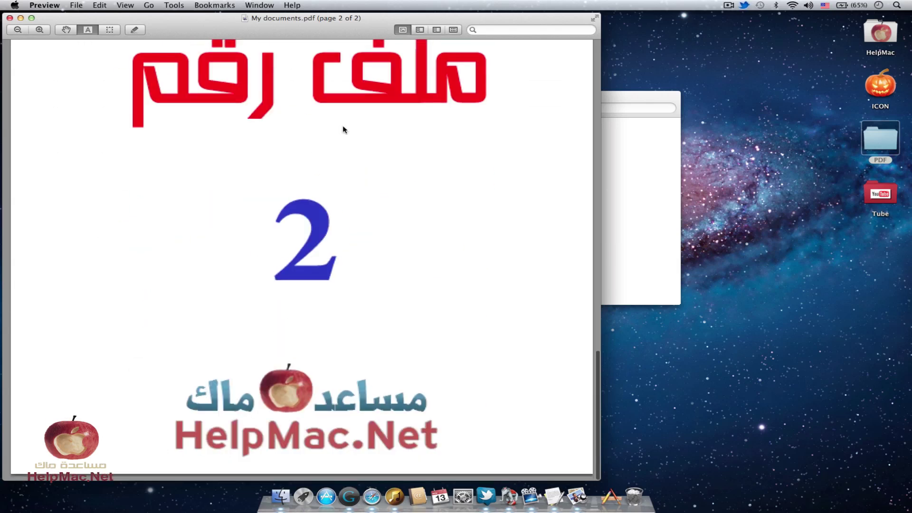
pyautogui.scroll(15, 344, 129)
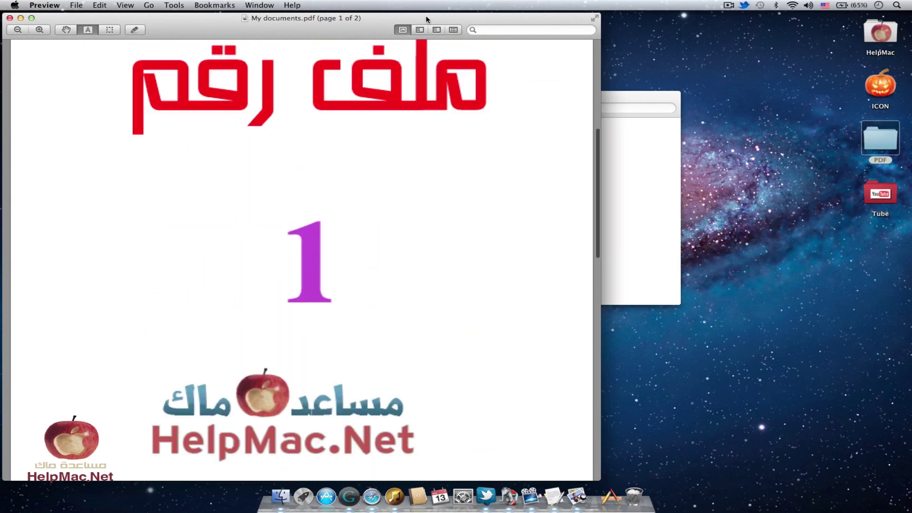
pyautogui.click(425, 28)
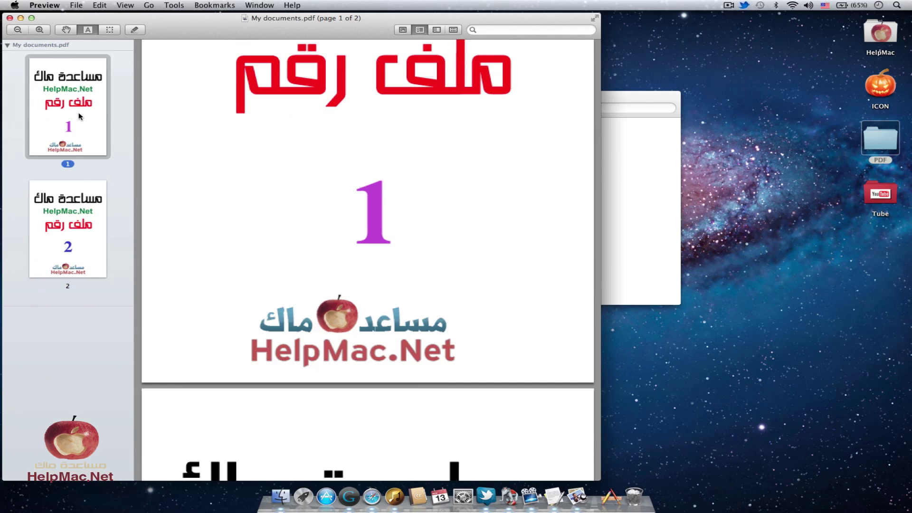
pyautogui.click(10, 18)
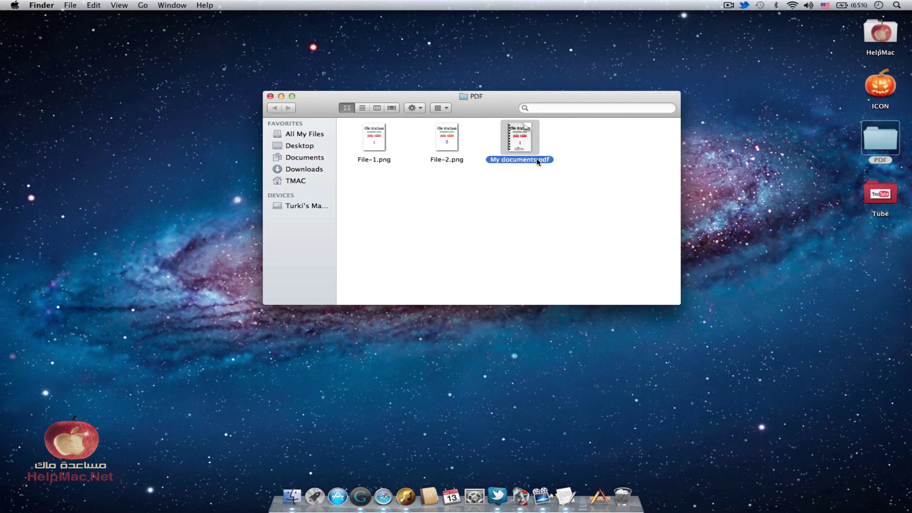
# Move My documents.pdf from the PDF folder to the trash
pyautogui.click(539, 167)
pyautogui.moveTo(506, 153)
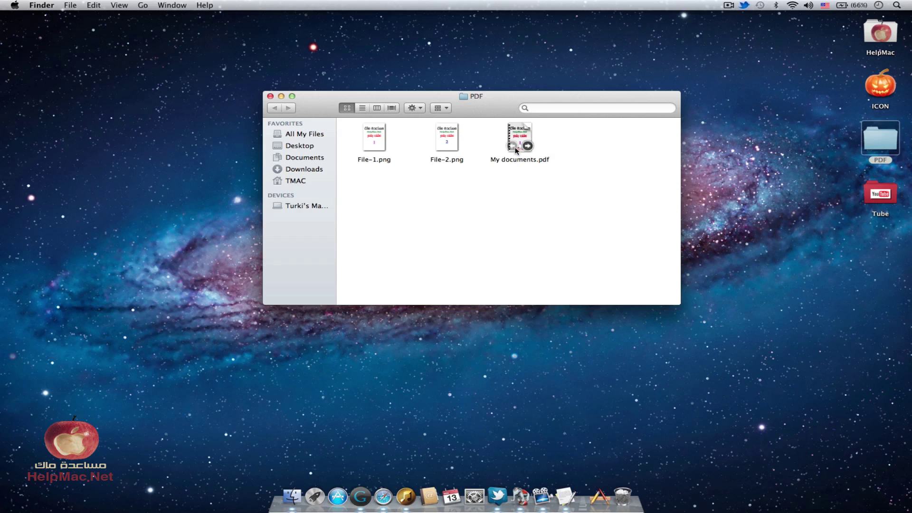
pyautogui.click(520, 130)
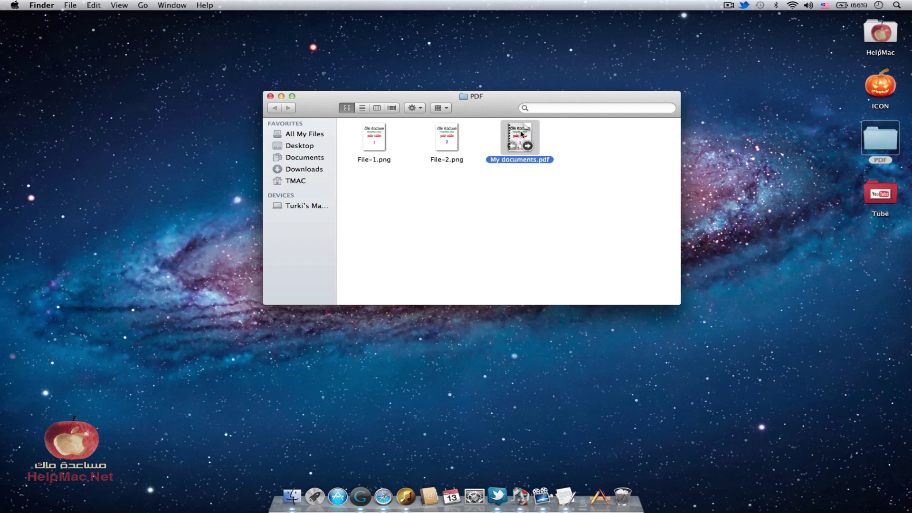
pyautogui.press('super+BackSpace')
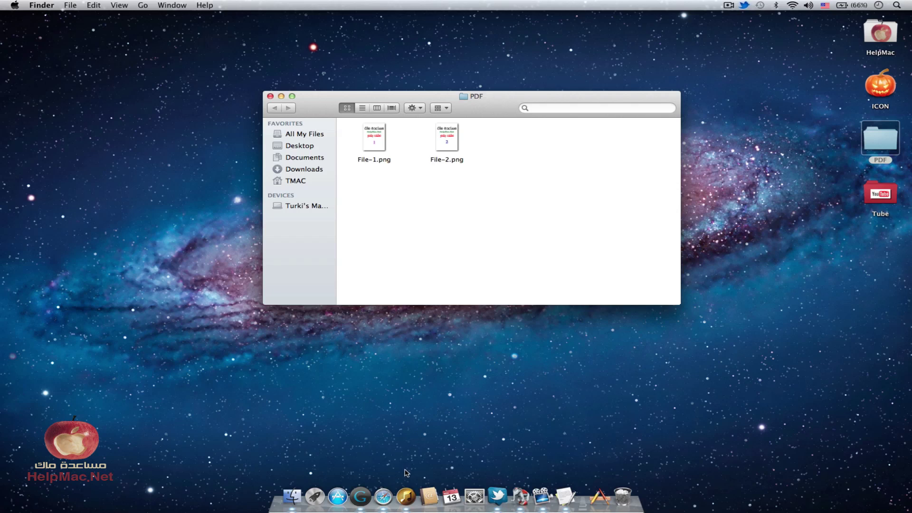
pyautogui.click(390, 494)
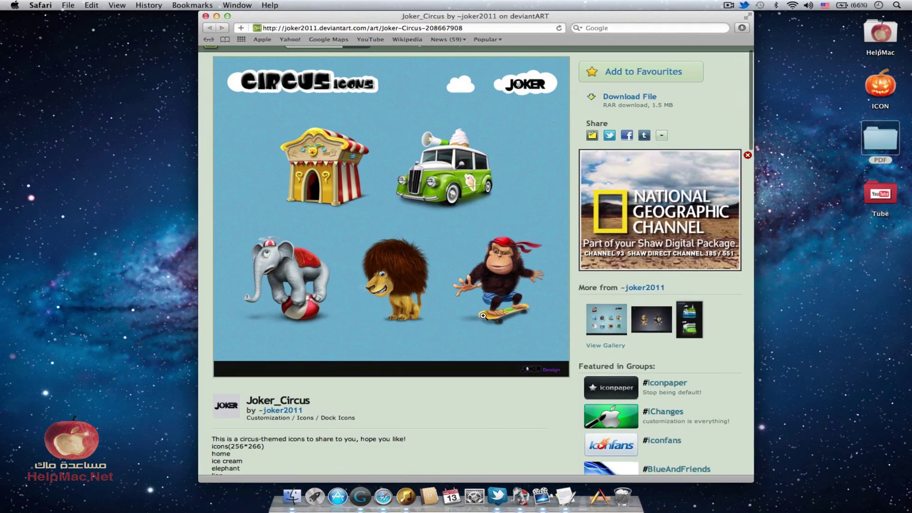
pyautogui.click(206, 16)
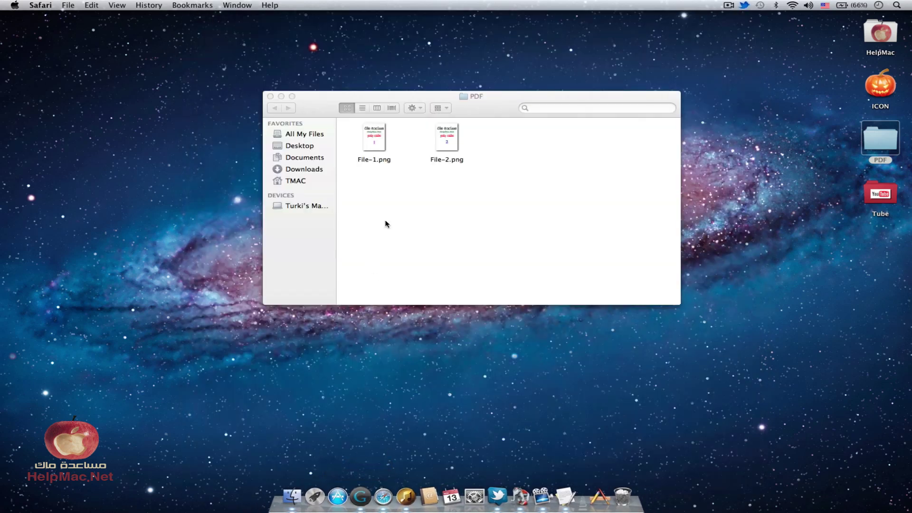
# View File-1.png from the PDF folder on its own in Preview and close it
pyautogui.click(383, 146)
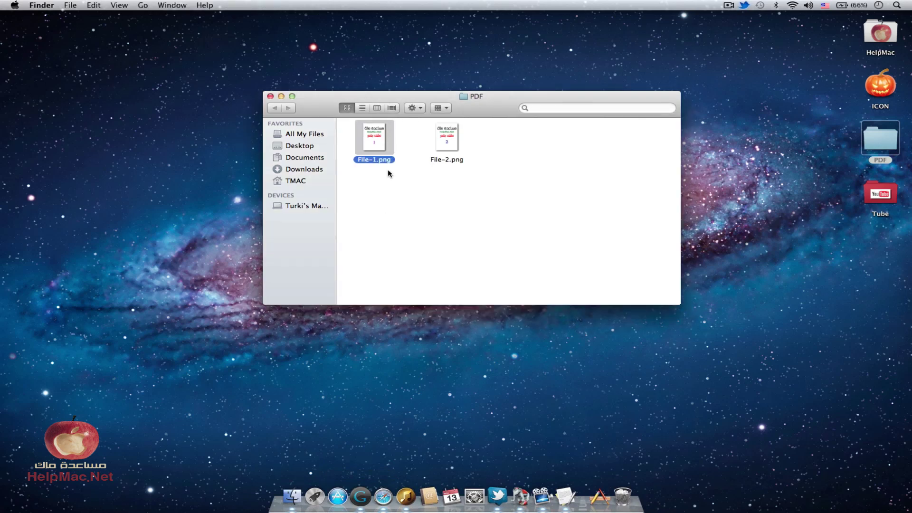
pyautogui.doubleClick(382, 145)
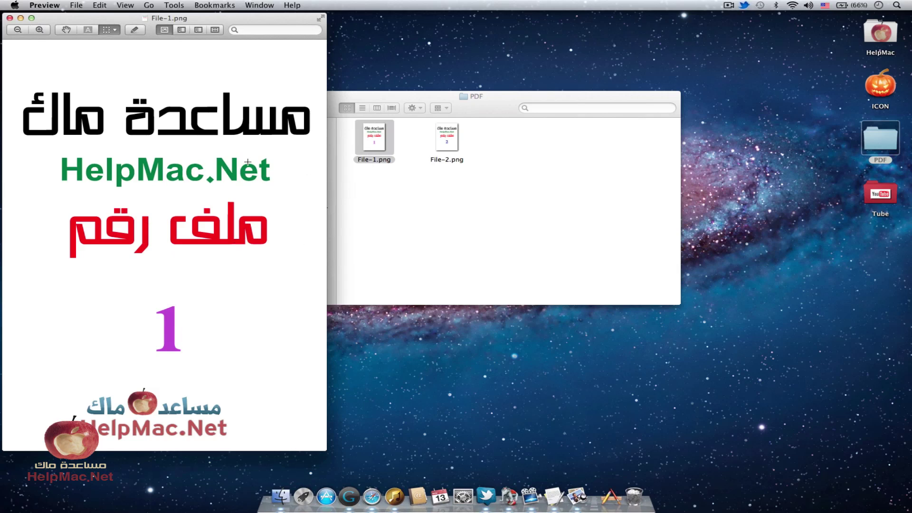
pyautogui.click(10, 18)
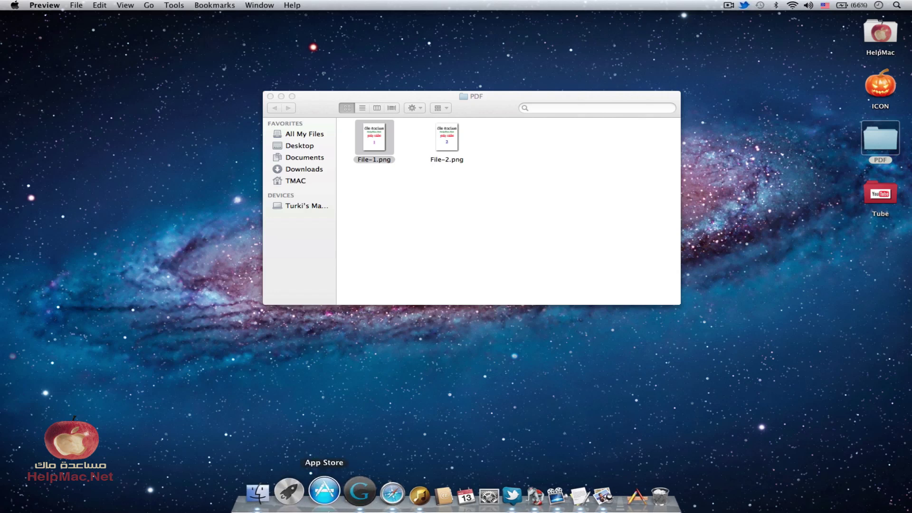
# Switch to Chrome and enlarge the red desert landscape wallpaper from the HelpMac gallery page
pyautogui.click(351, 495)
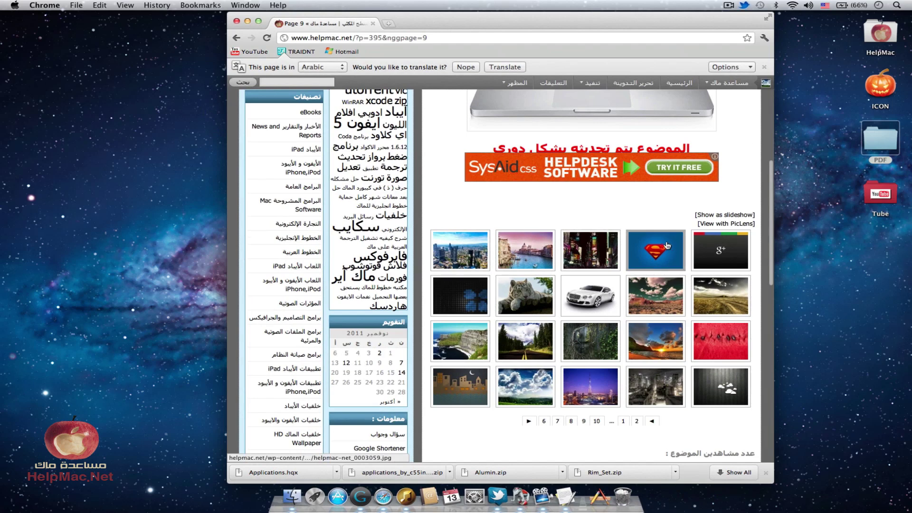
pyautogui.scroll(-3, 682, 199)
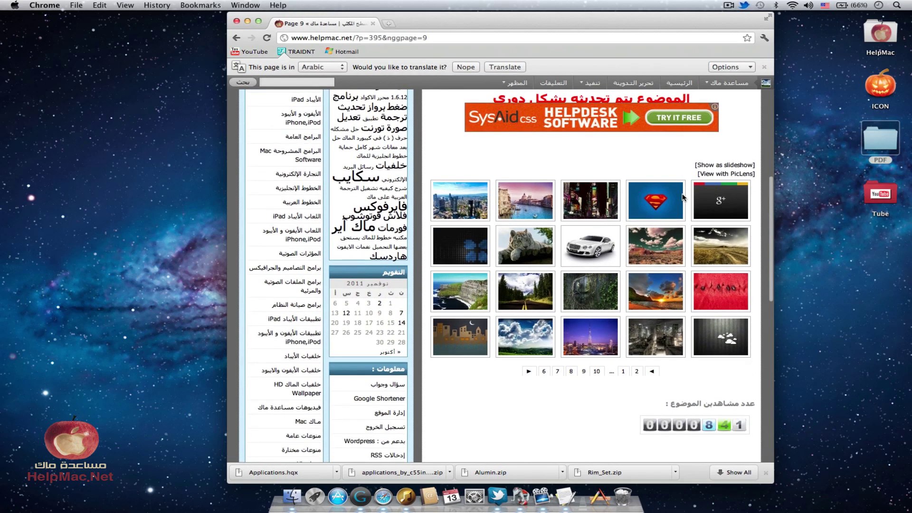
pyautogui.scroll(3, 682, 198)
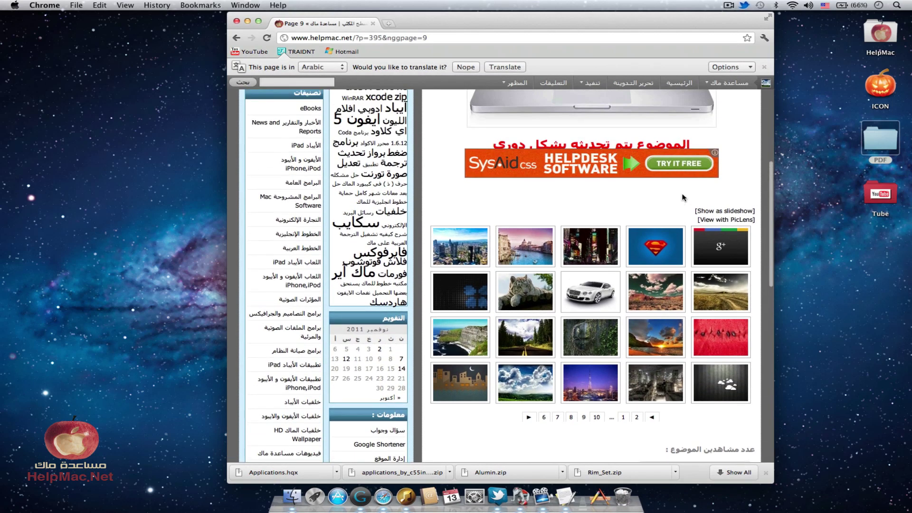
pyautogui.click(654, 285)
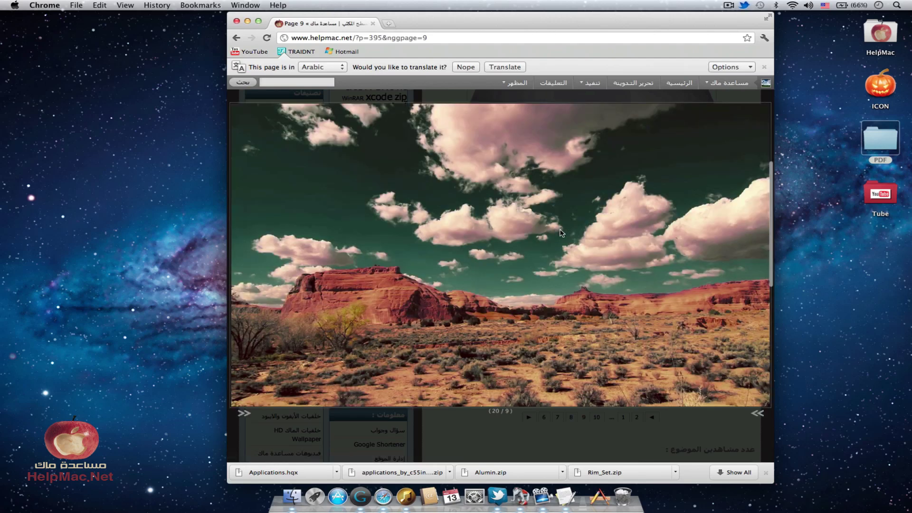
pyautogui.scroll(-1, 515, 203)
pyautogui.scroll(1, 516, 203)
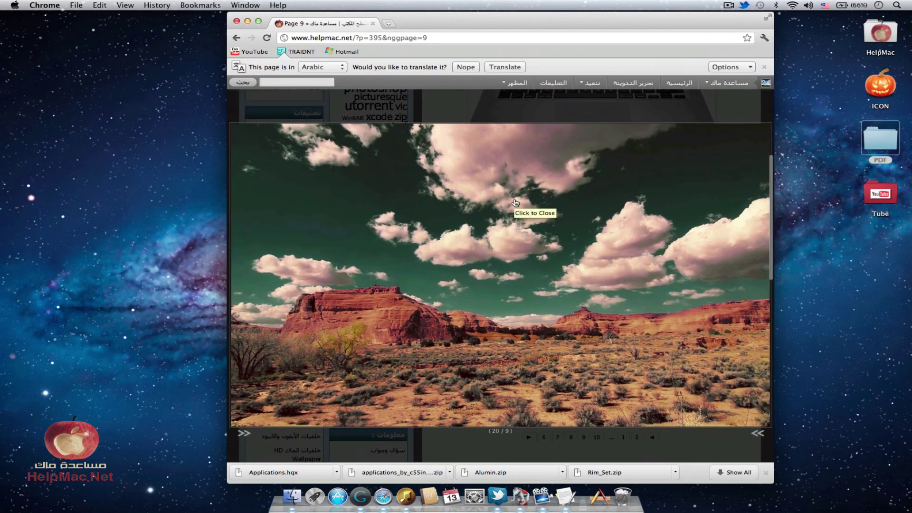
# Save the enlarged desert wallpaper to the Desktop as helpmac-net_139993 and close the enlarged view
pyautogui.rightClick(418, 191)
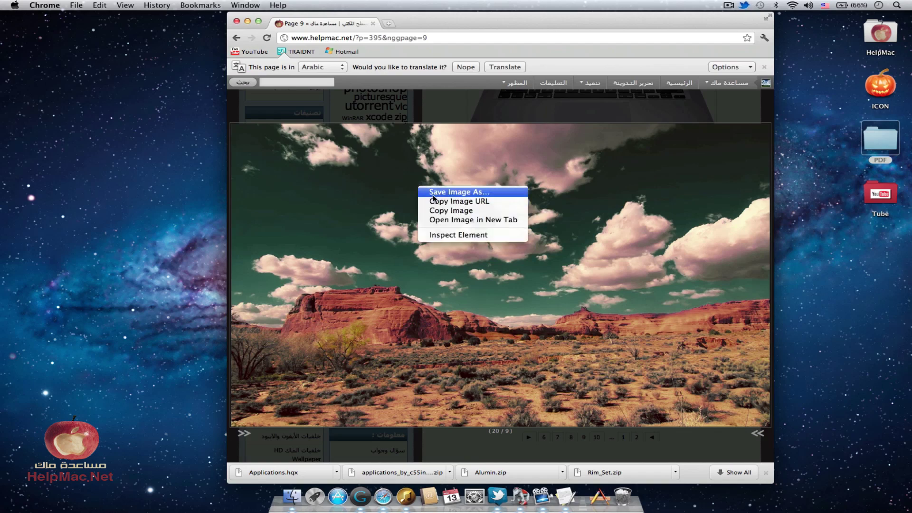
pyautogui.click(433, 195)
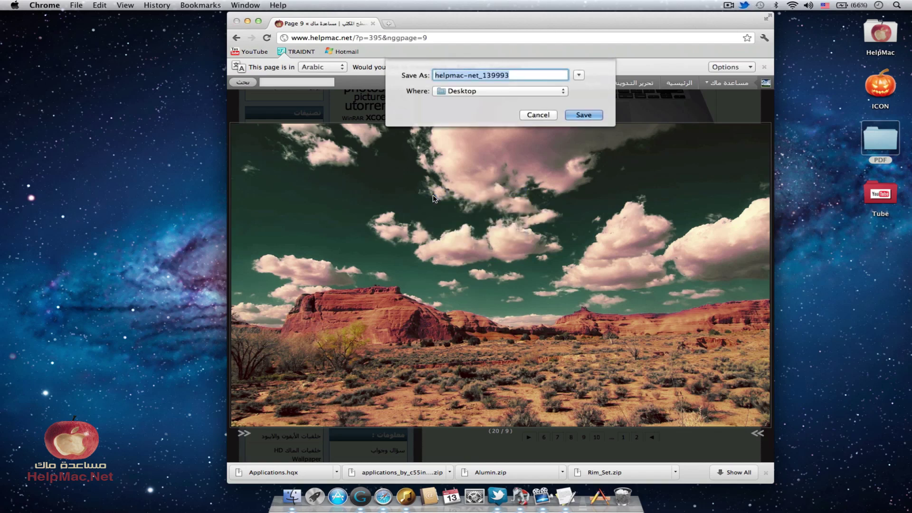
pyautogui.click(584, 115)
pyautogui.click(578, 170)
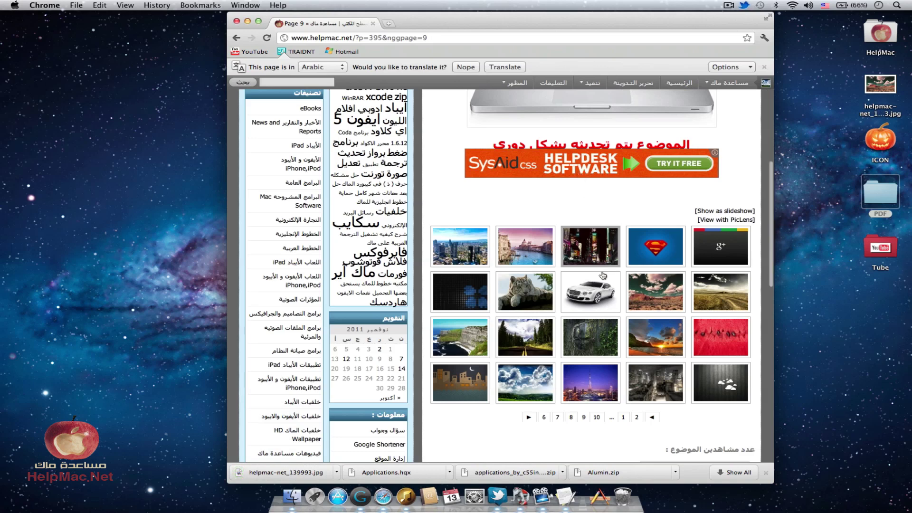
# Enlarge the Venice canal wallpaper from the gallery and save it to the Desktop as helpmac-net_0003057
pyautogui.click(515, 256)
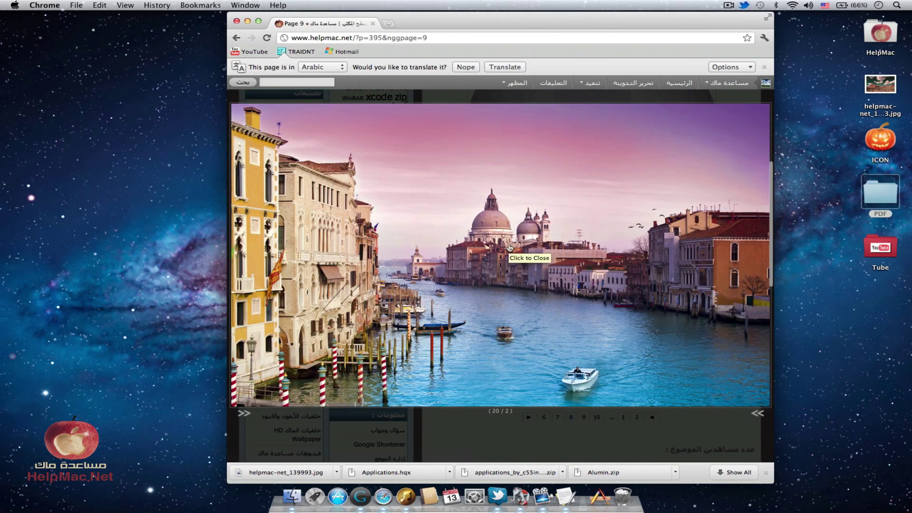
pyautogui.rightClick(509, 245)
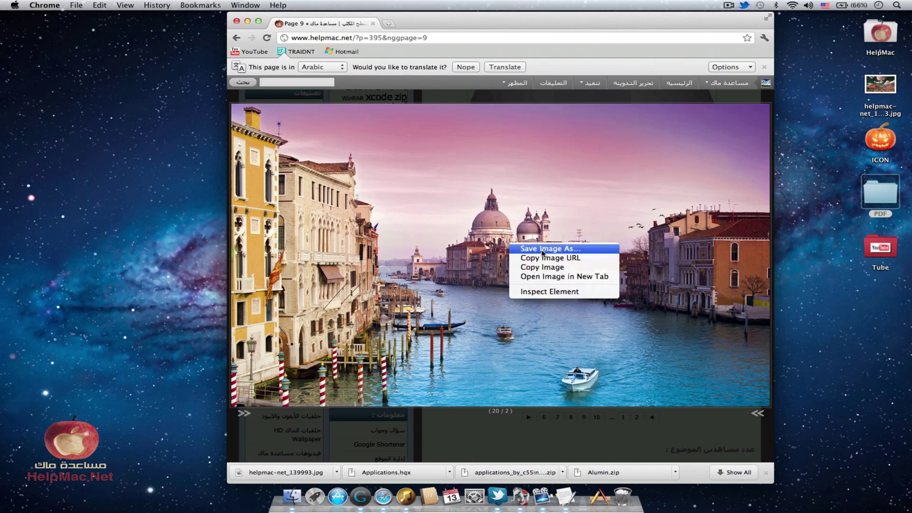
pyautogui.click(542, 248)
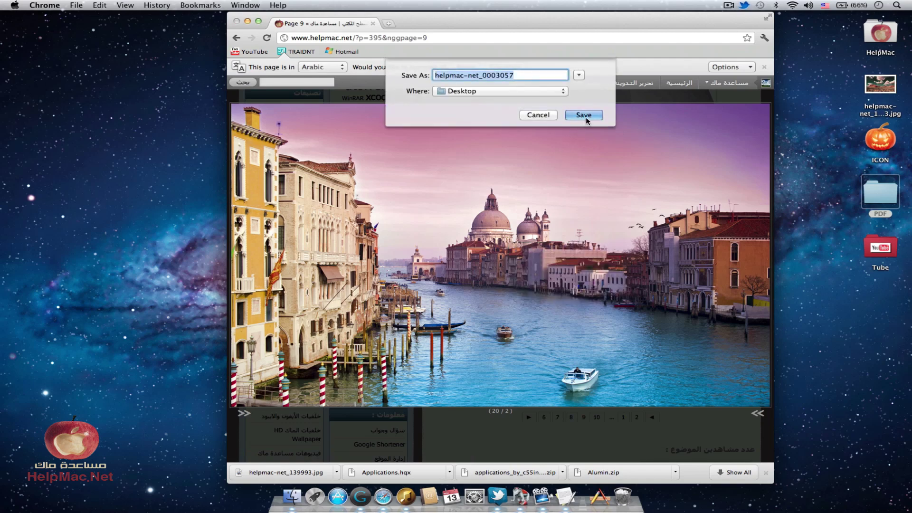
pyautogui.click(583, 115)
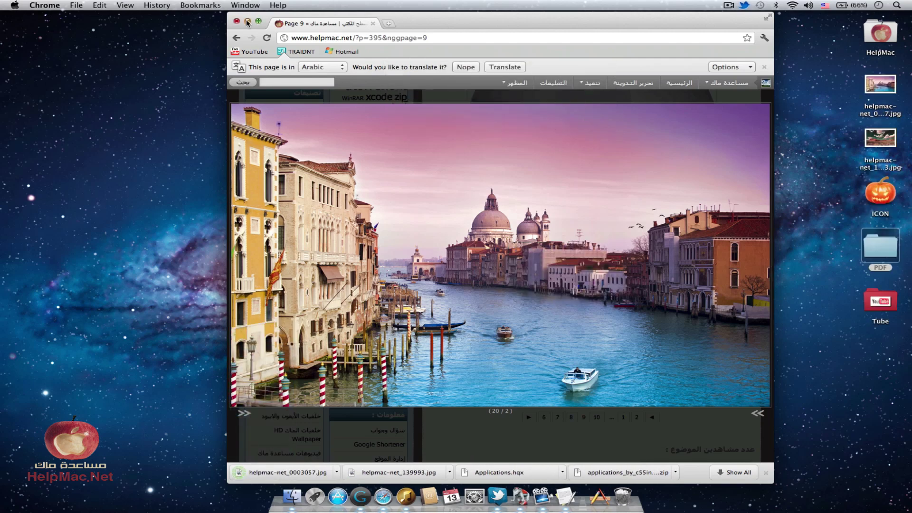
# Minimize the browser window and move both saved wallpaper images from the Desktop into the PDF folder
pyautogui.click(247, 21)
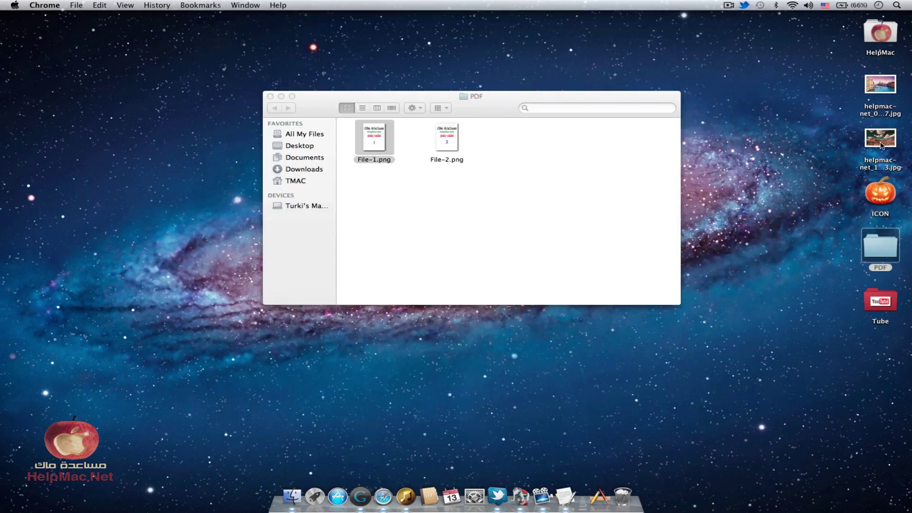
pyautogui.moveTo(849, 87); pyautogui.dragTo(566, 236)
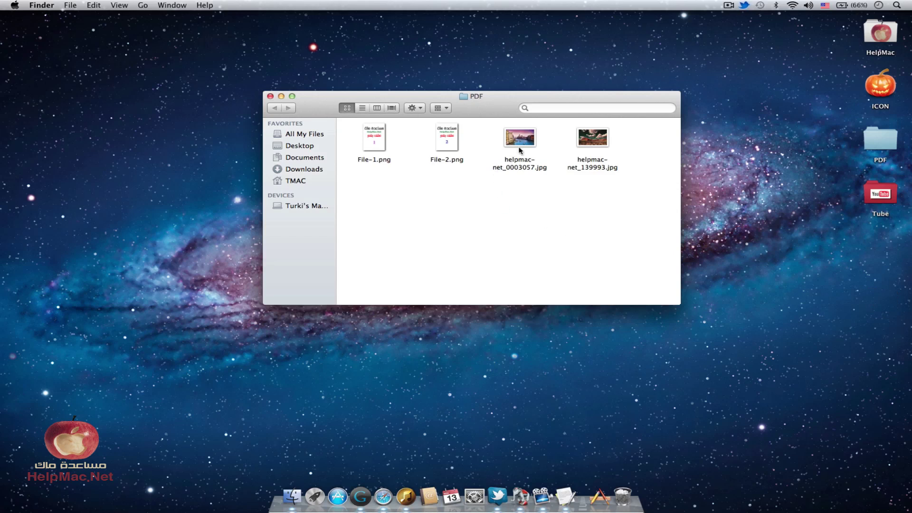
# View helpmac-net_0003057.jpg in Preview at its actual size, look across its full width, and close it
pyautogui.doubleClick(524, 145)
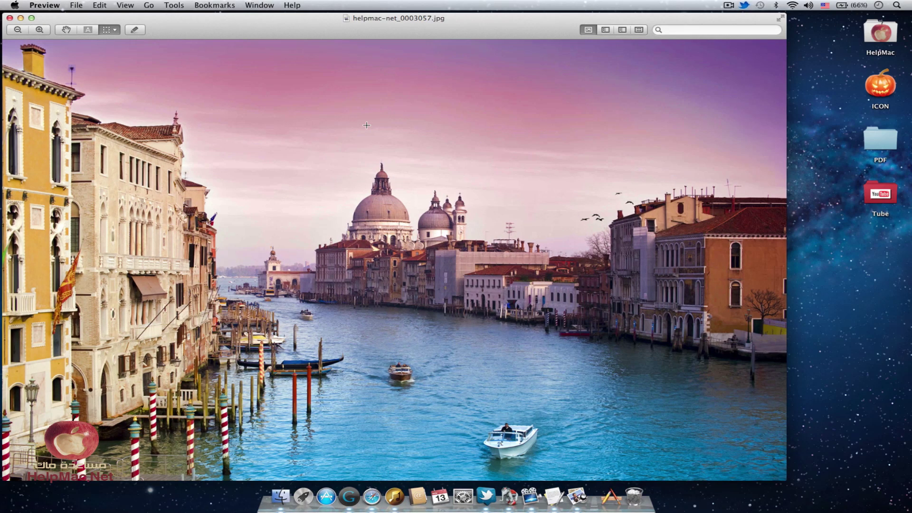
pyautogui.click(181, 5)
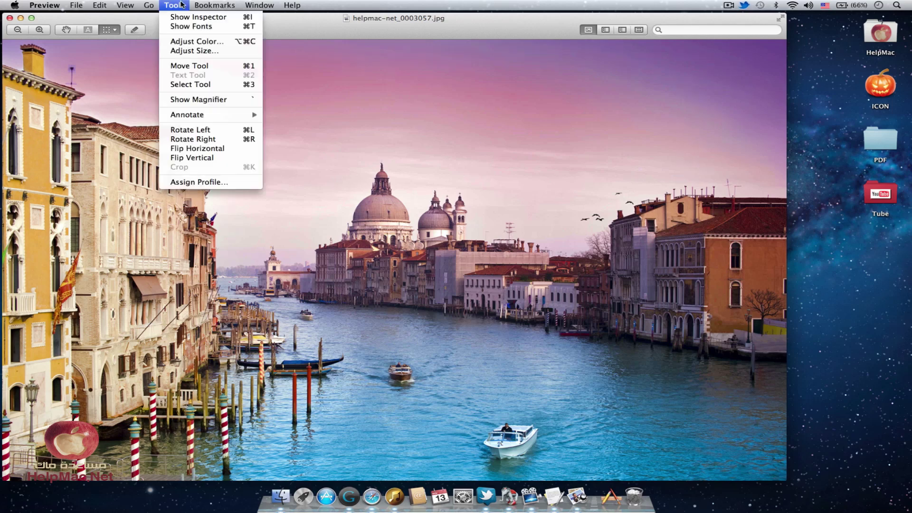
pyautogui.moveTo(125, 5)
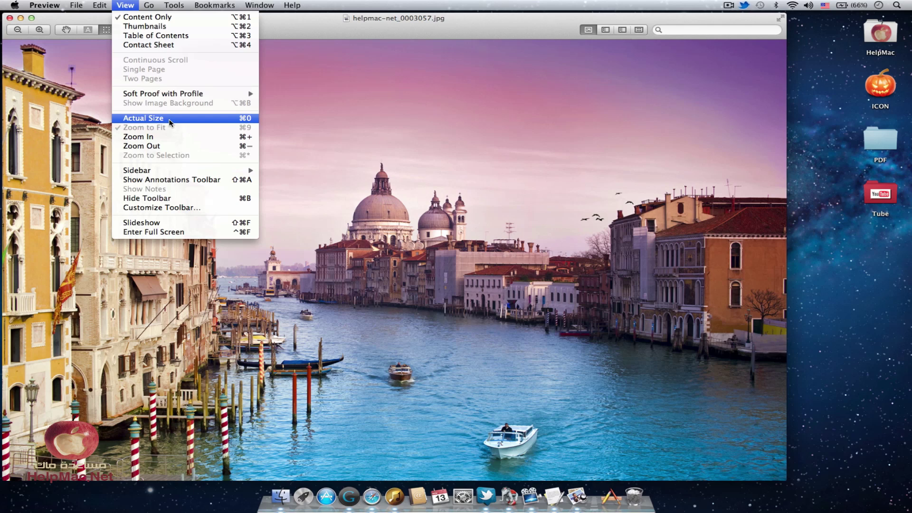
pyautogui.click(170, 122)
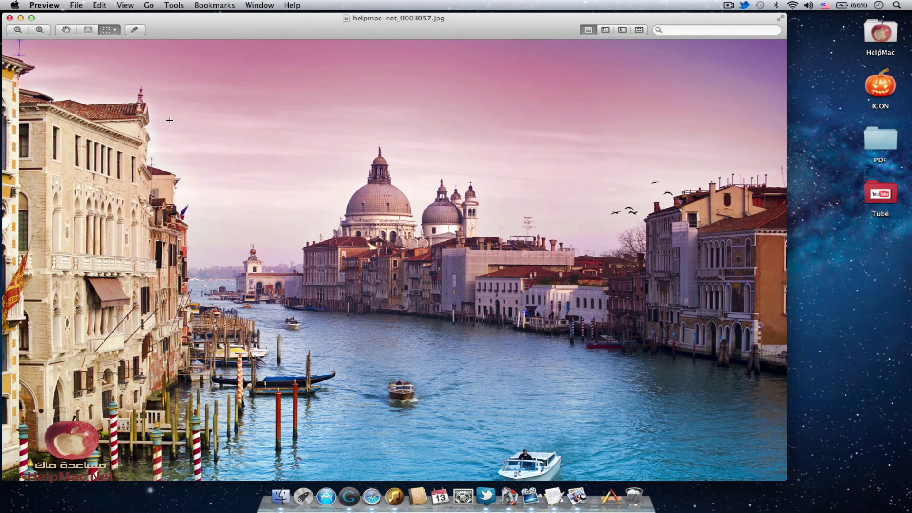
pyautogui.hscroll(5, 229, 169)
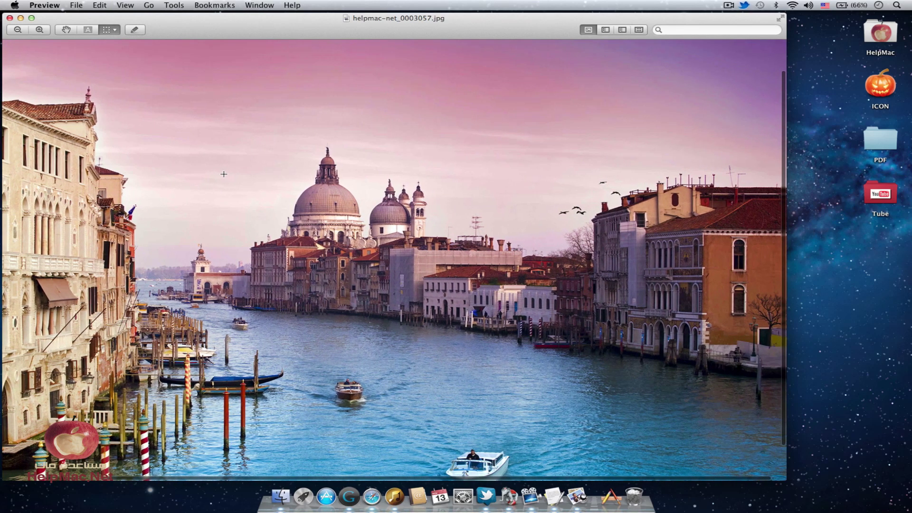
pyautogui.hscroll(-10, 224, 174)
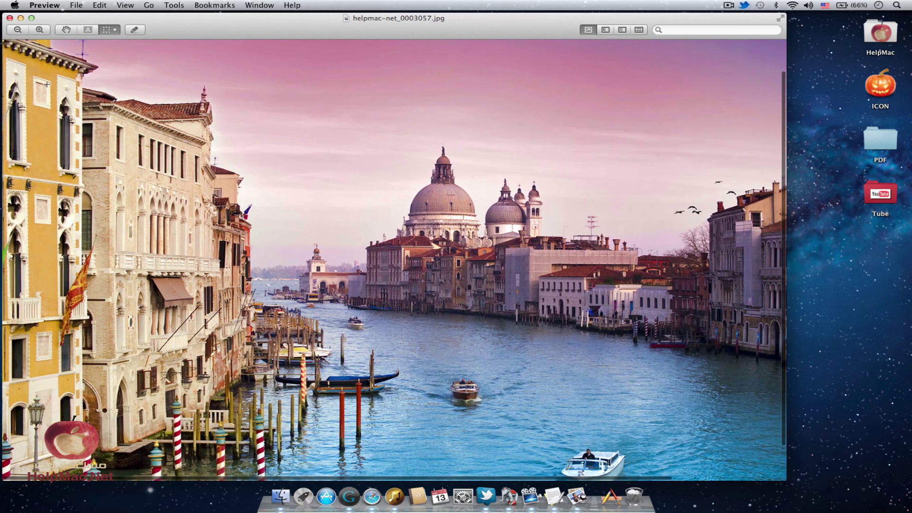
pyautogui.click(9, 18)
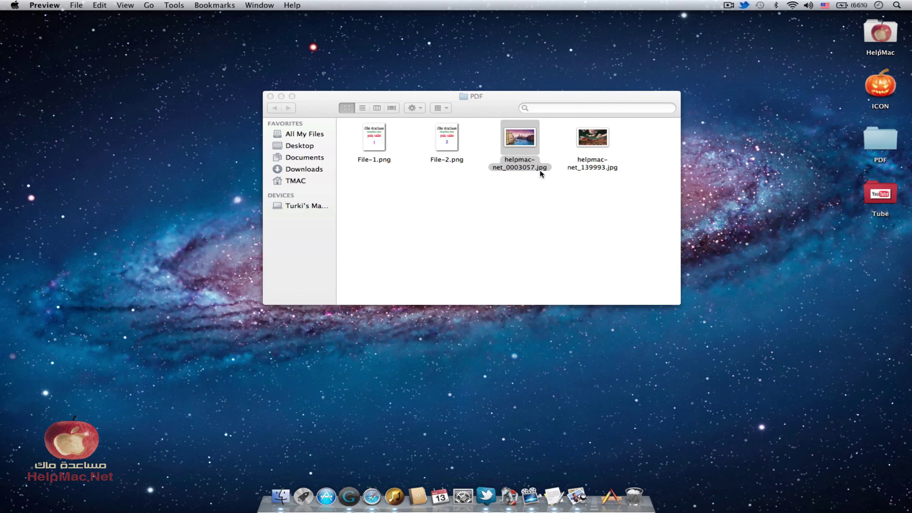
# View helpmac-net_139993.jpg from the PDF folder in Preview and close it
pyautogui.doubleClick(589, 144)
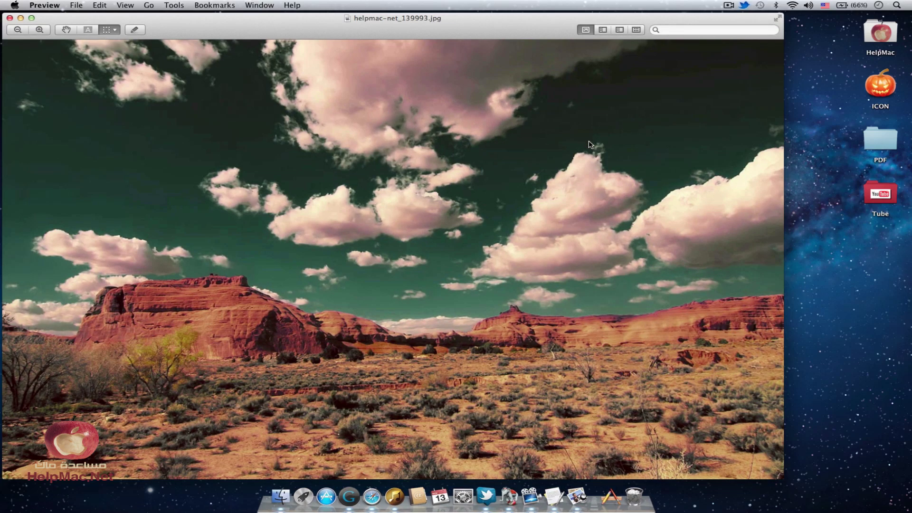
pyautogui.click(10, 19)
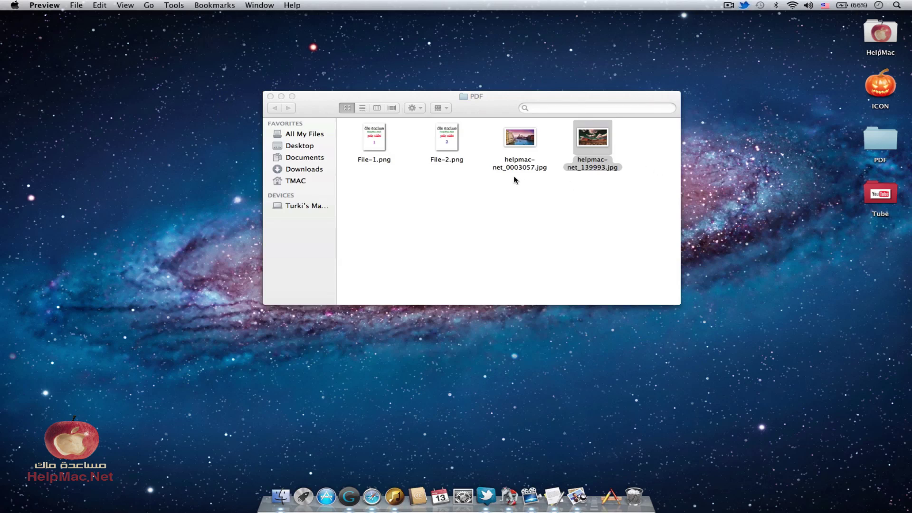
# Combine helpmac-net_0003057.jpg and helpmac-net_139993.jpg into one PDF by opening both files with iCombiner
pyautogui.click(520, 138)
pyautogui.keyDown('super'); pyautogui.click(598, 138); pyautogui.keyUp('super')
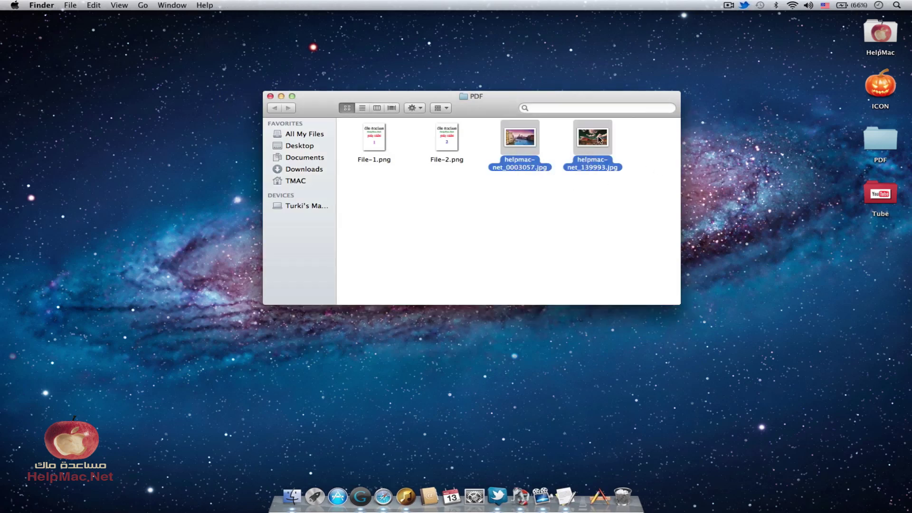
pyautogui.rightClick(598, 138)
pyautogui.moveTo(632, 164)
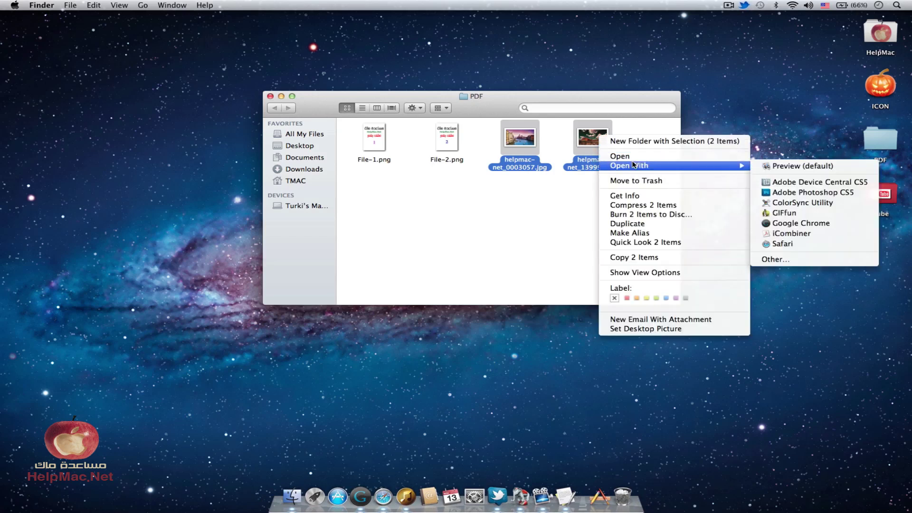
pyautogui.click(791, 233)
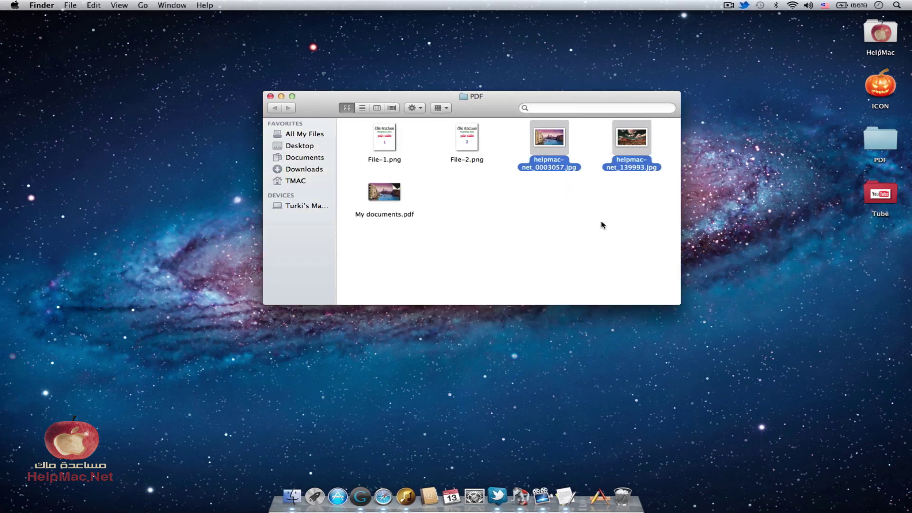
# Open My documents.pdf in Preview, look through its pages and close it
pyautogui.moveTo(389, 197)
pyautogui.doubleClick(388, 187)
pyautogui.scroll(-15, 387, 187)
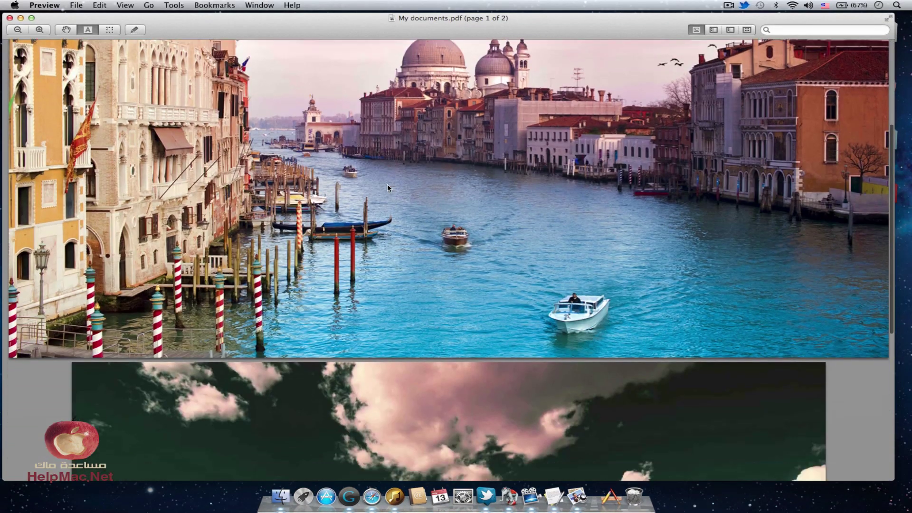
pyautogui.scroll(15, 387, 188)
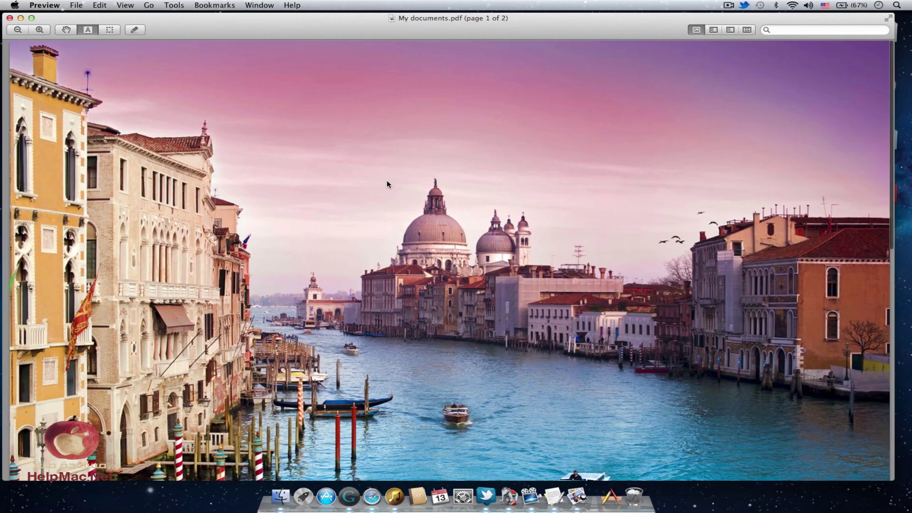
pyautogui.click(9, 18)
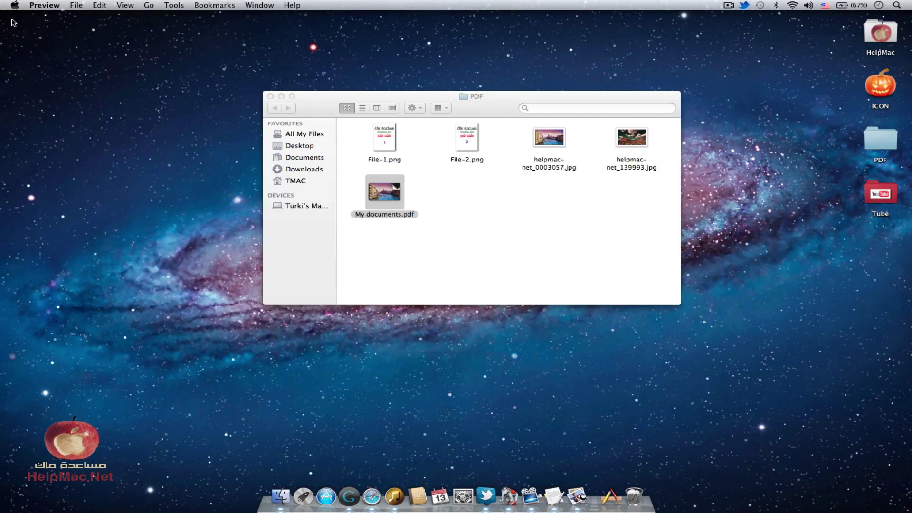
# Check the file size and page details in the file information of My documents.pdf and close it
pyautogui.rightClick(394, 190)
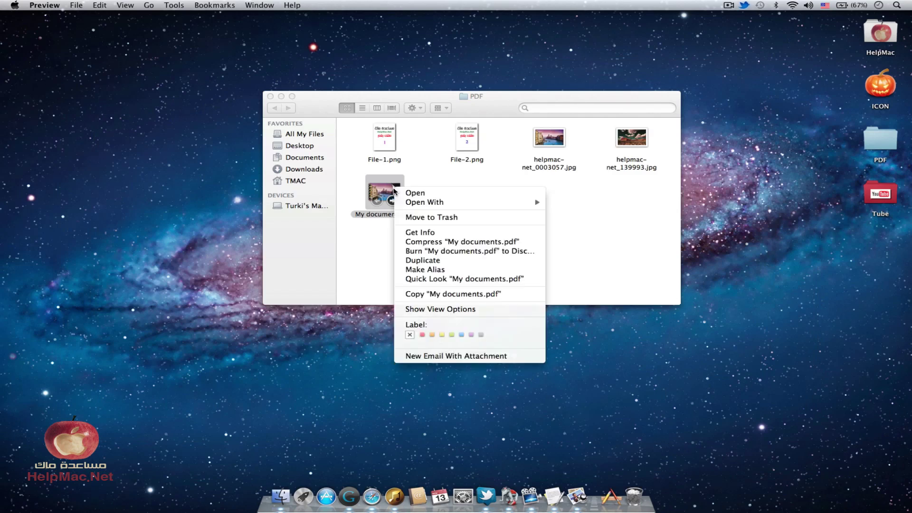
pyautogui.click(421, 233)
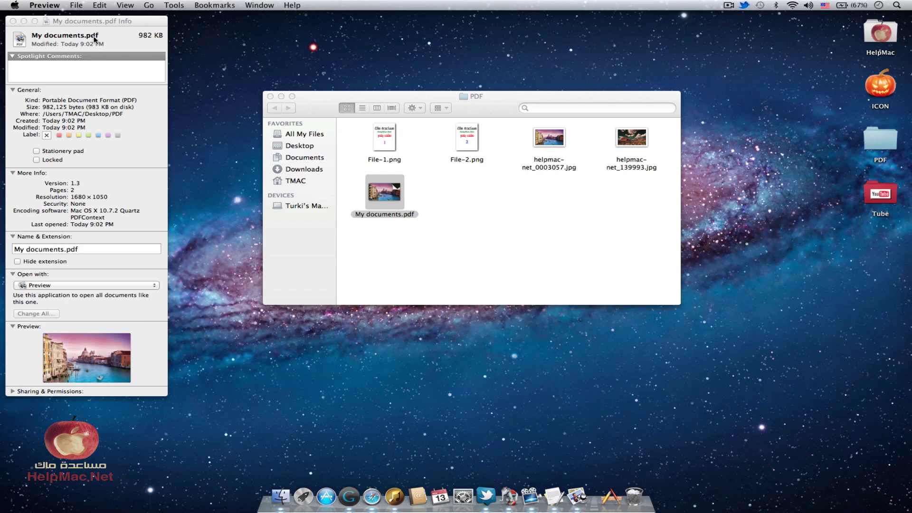
pyautogui.moveTo(84, 22); pyautogui.dragTo(216, 92)
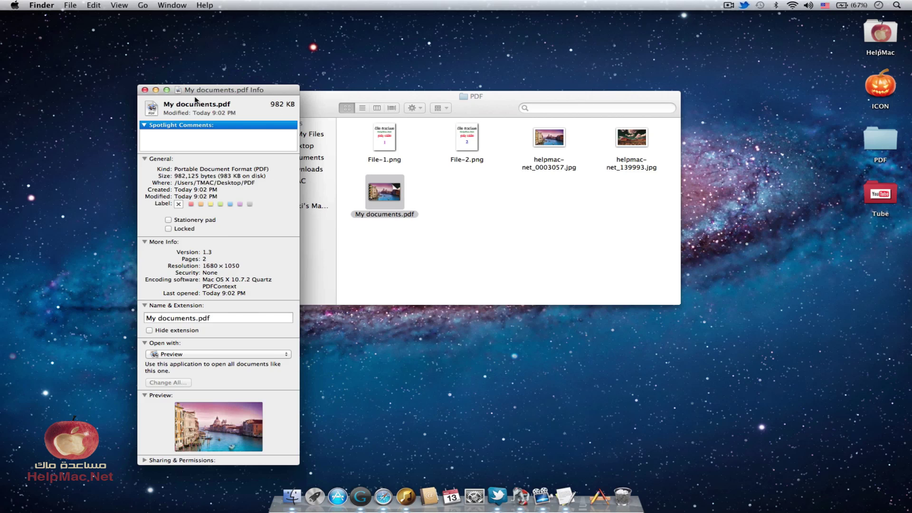
pyautogui.click(145, 90)
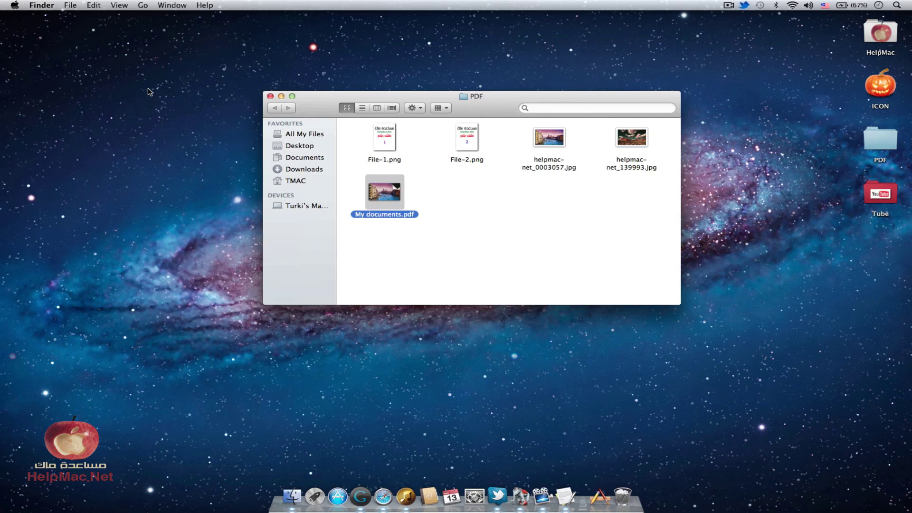
# Move My documents.pdf, the PDF combined from the two wallpapers, to the trash
pyautogui.click(494, 176)
pyautogui.click(389, 184)
pyautogui.press('super+BackSpace')
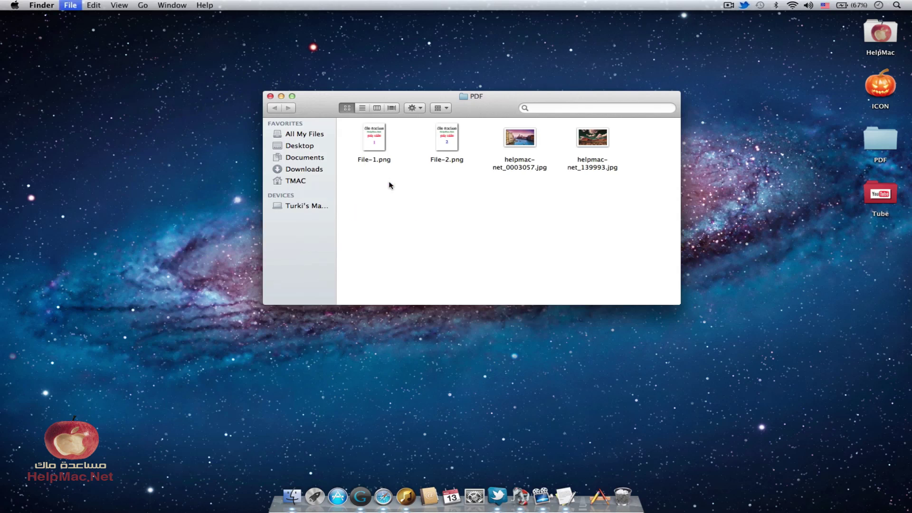
# Resize helpmac-net_0003057.jpg proportionally to a width of 1000 pixels in Preview, then save and close it
pyautogui.click(530, 142)
pyautogui.doubleClick(530, 142)
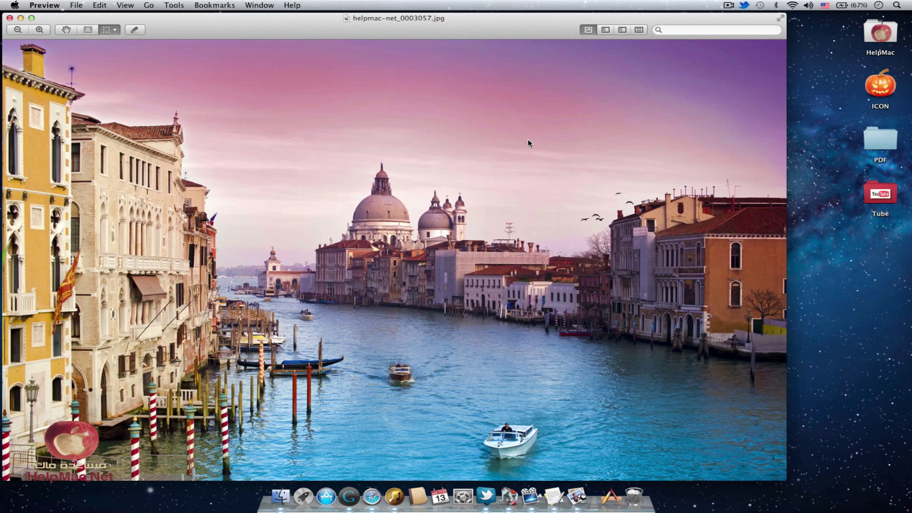
pyautogui.click(181, 4)
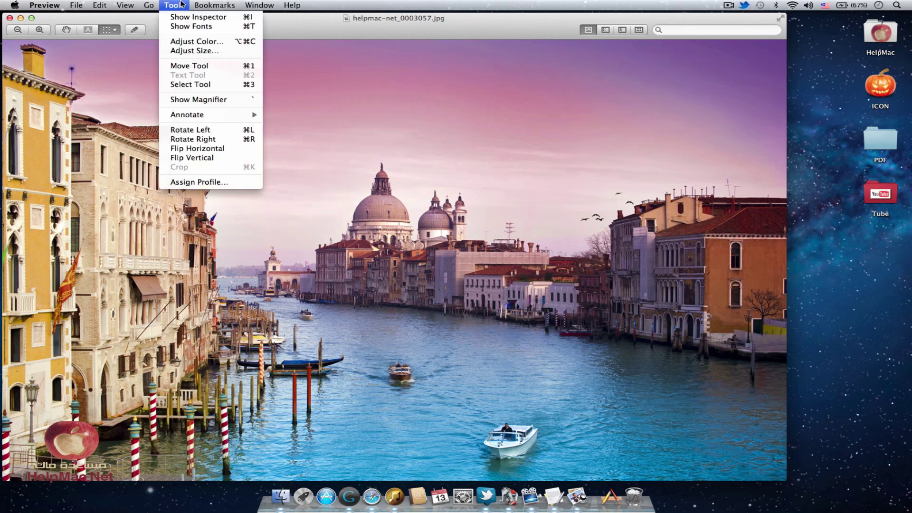
pyautogui.click(206, 51)
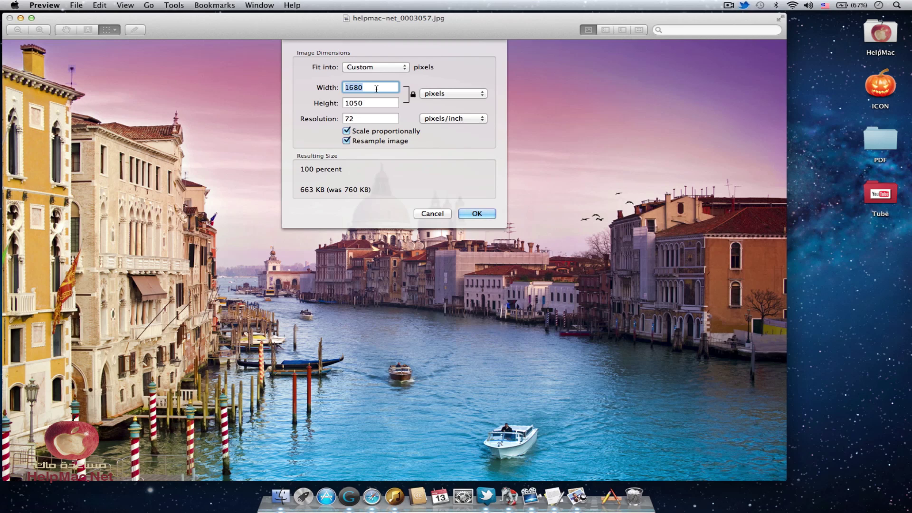
pyautogui.write('1000')
pyautogui.click(477, 214)
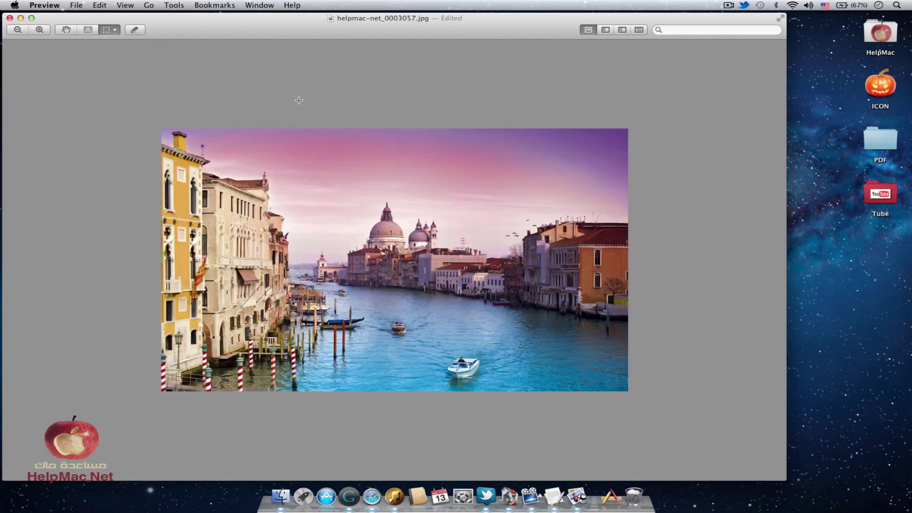
pyautogui.press('super+s')
pyautogui.click(10, 18)
# Open helpmac-net_139993.jpg in Preview and scale it proportionally to a width of 1000 pixels
pyautogui.doubleClick(609, 139)
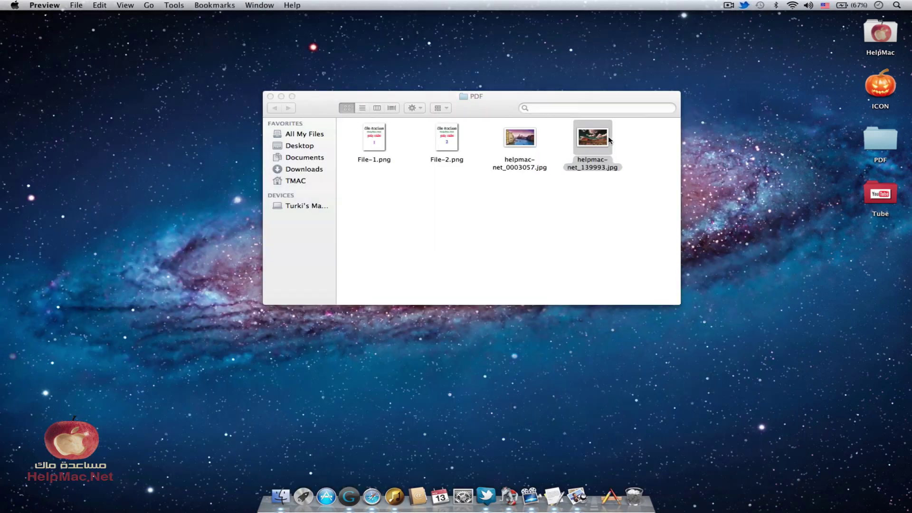
pyautogui.click(174, 6)
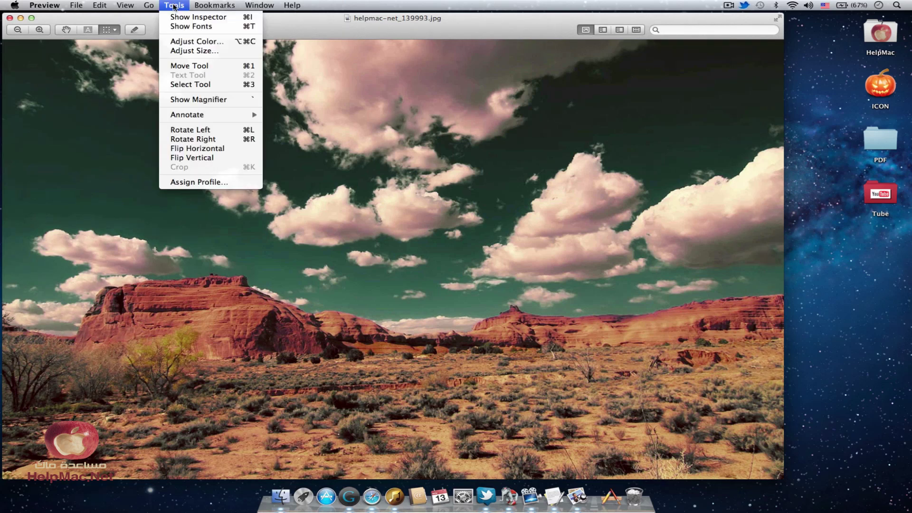
pyautogui.click(209, 51)
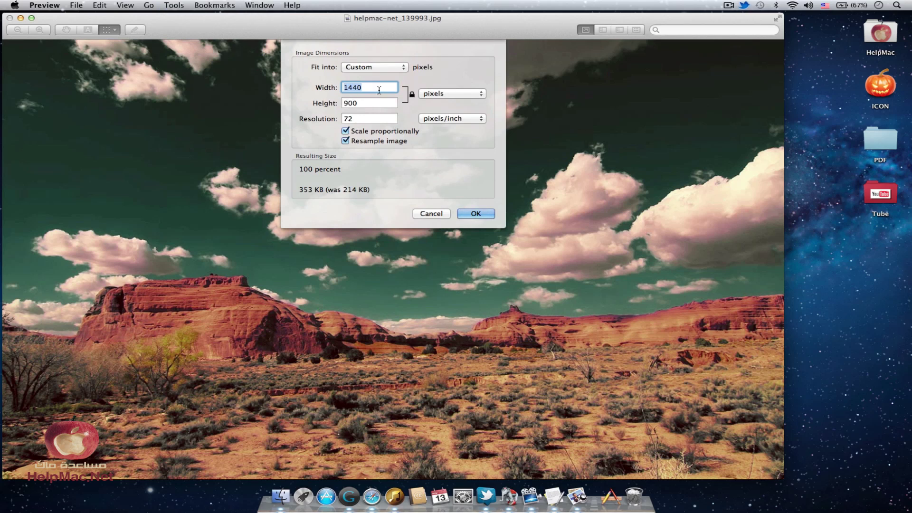
pyautogui.write('1000')
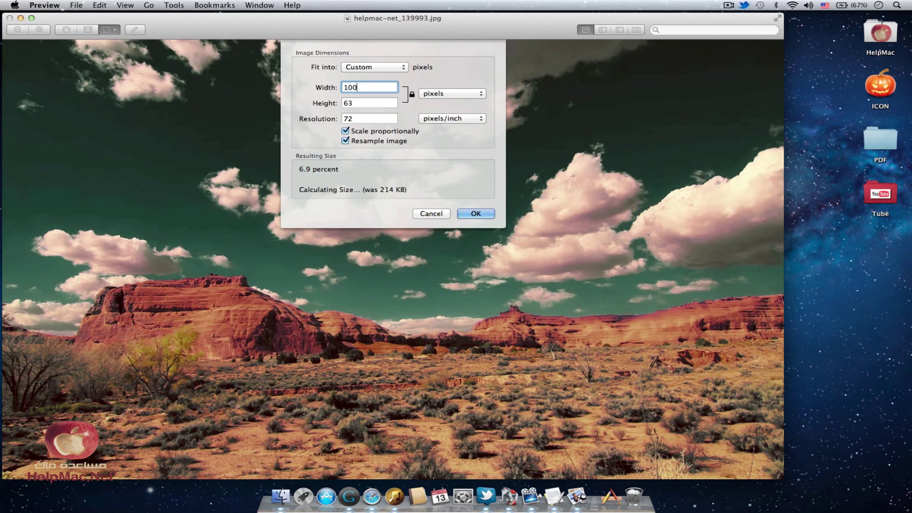
pyautogui.click(475, 214)
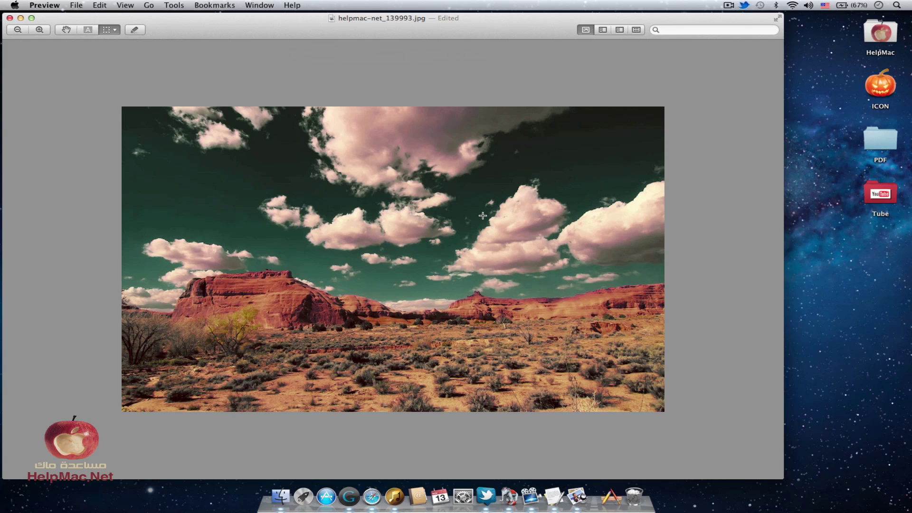
# Save the resized helpmac-net_139993.jpg and close it
pyautogui.press('super+s')
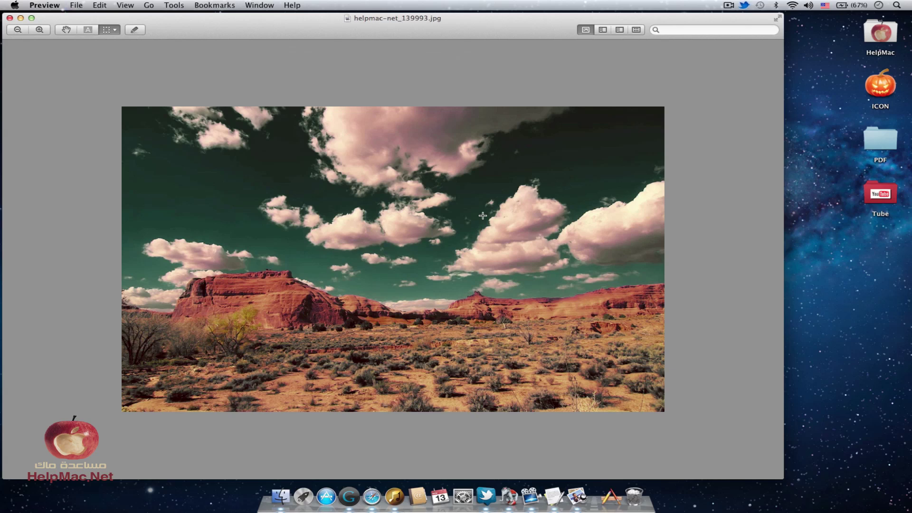
pyautogui.click(10, 19)
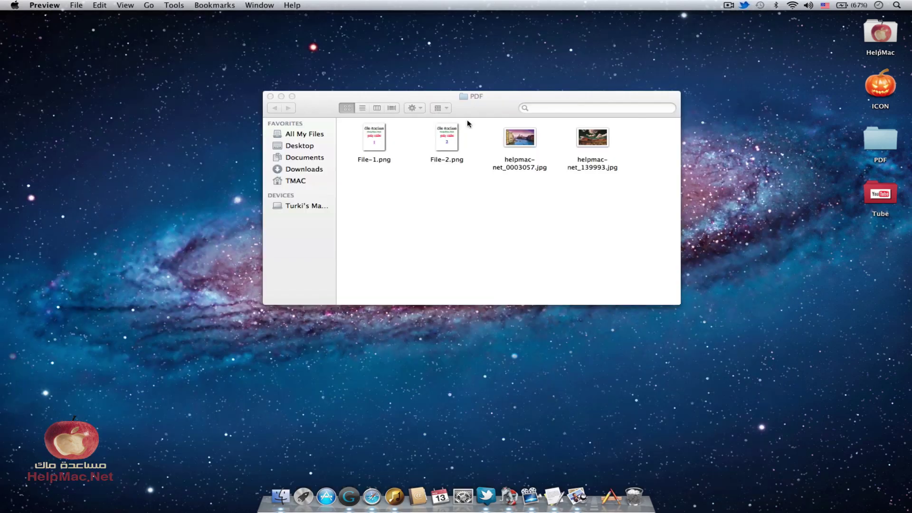
# Combine helpmac-net_0003057.jpg and helpmac-net_139993.jpg from the PDF folder into a single PDF by opening both in iCombiner
pyautogui.moveTo(507, 187); pyautogui.dragTo(599, 139)
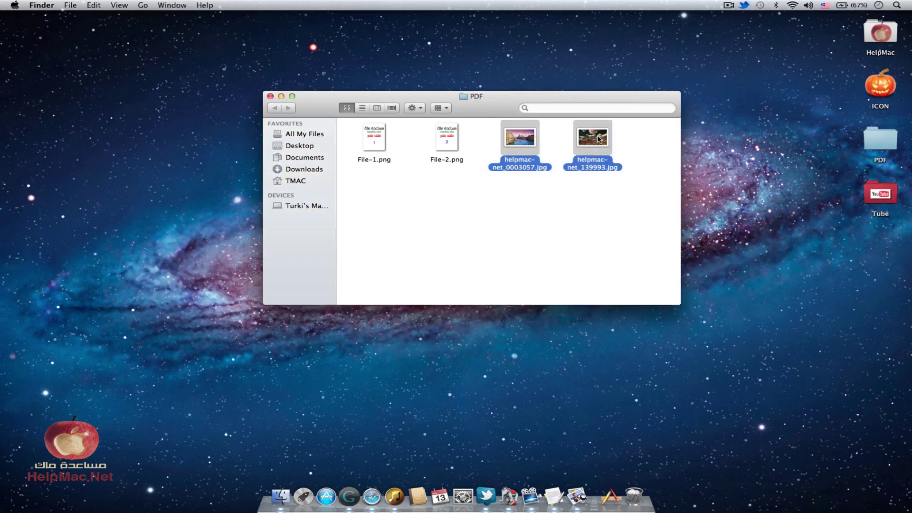
pyautogui.rightClick(598, 138)
pyautogui.moveTo(634, 169)
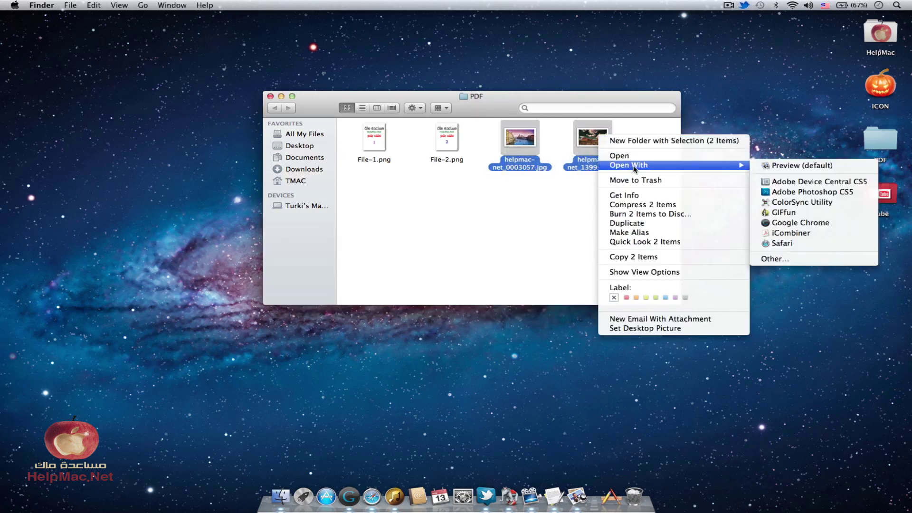
pyautogui.click(816, 235)
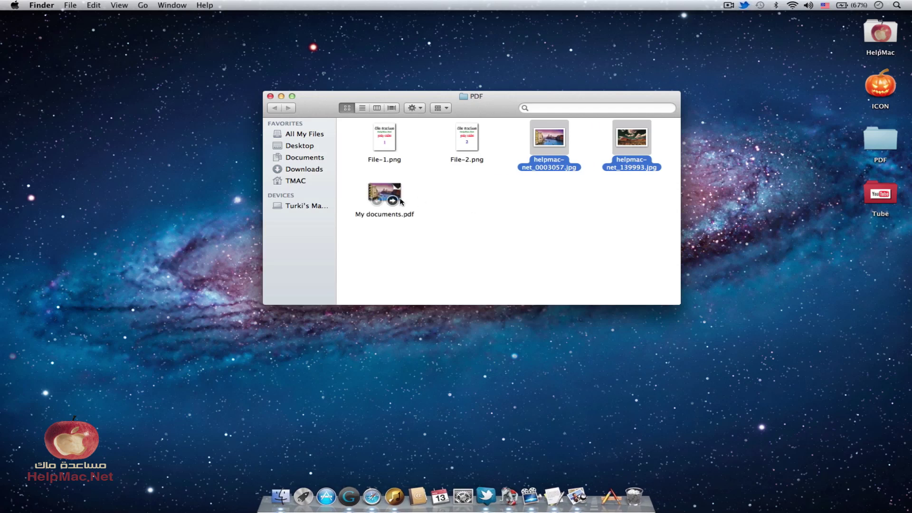
# Check the size, page count and resolution of My documents.pdf in its file information, then close it
pyautogui.click(393, 194)
pyautogui.rightClick(392, 194)
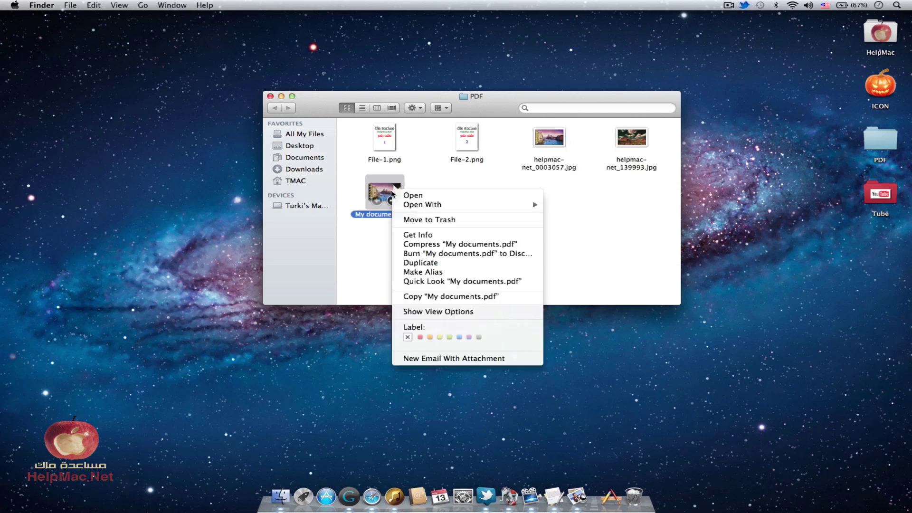
pyautogui.click(430, 235)
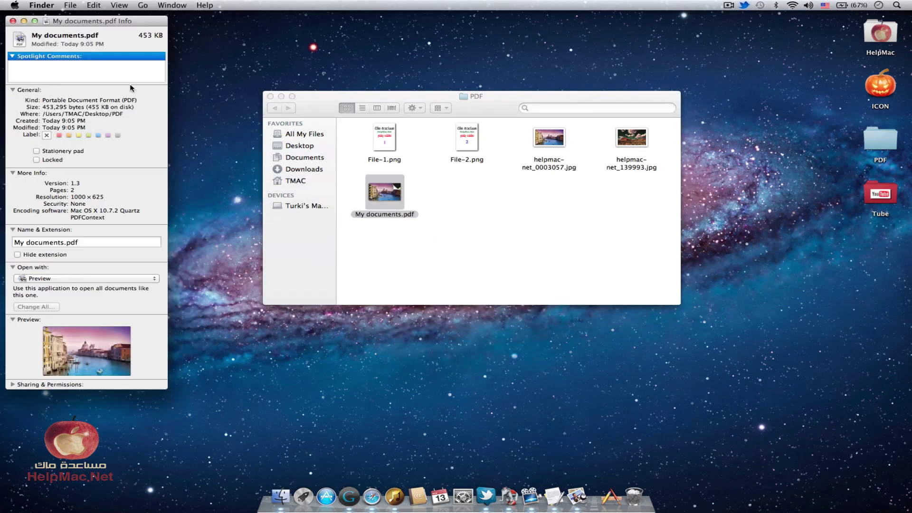
pyautogui.moveTo(118, 20); pyautogui.dragTo(210, 69)
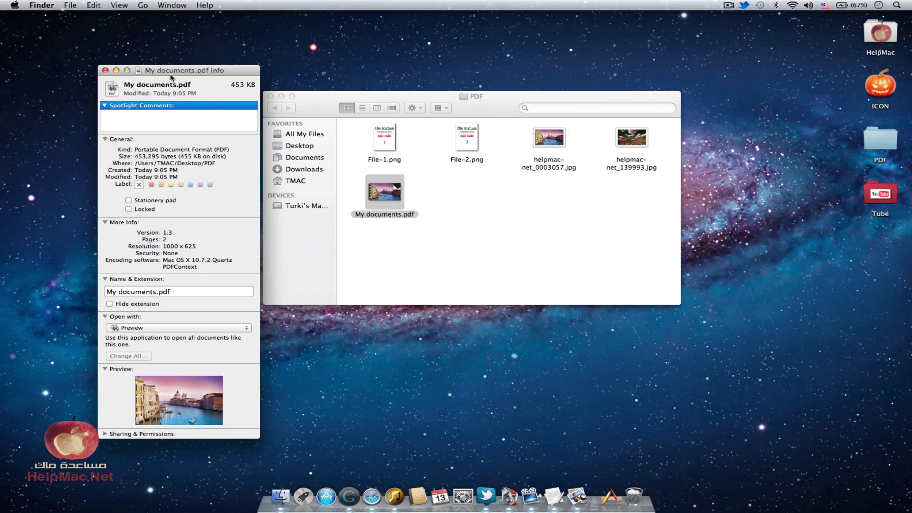
pyautogui.click(105, 71)
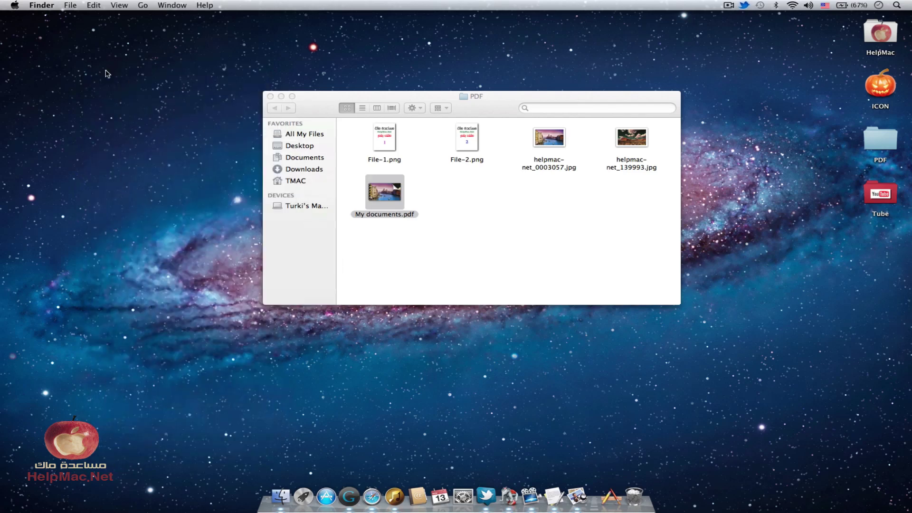
# Open My documents.pdf in Preview and compare the width of its two pages, also using the page thumbnails
pyautogui.doubleClick(387, 183)
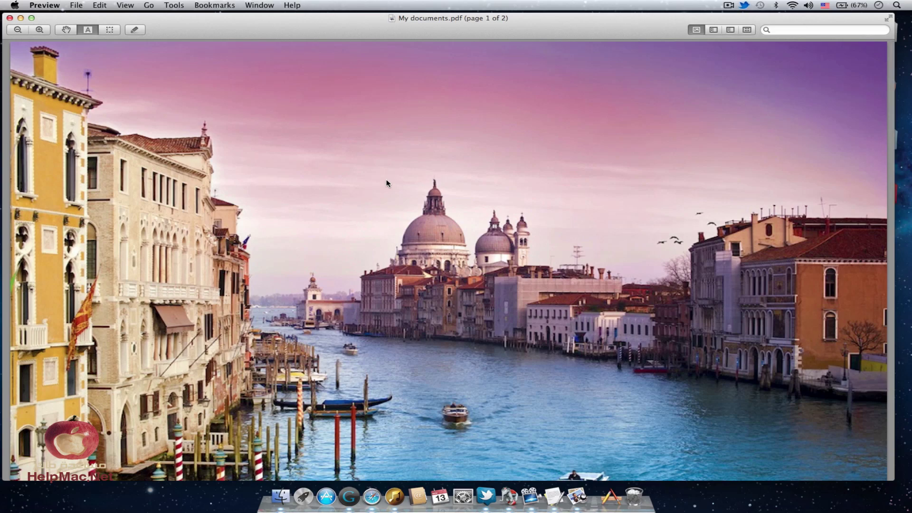
pyautogui.scroll(-10, 387, 182)
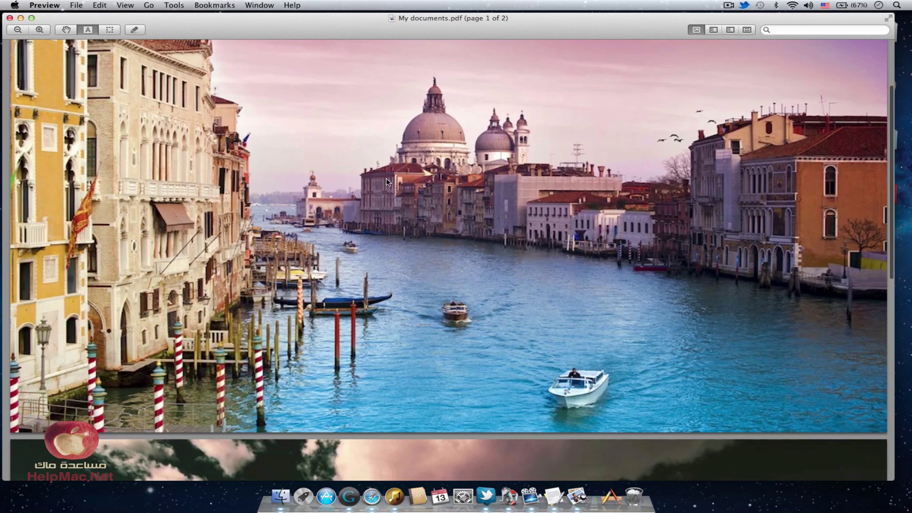
pyautogui.scroll(-5, 387, 182)
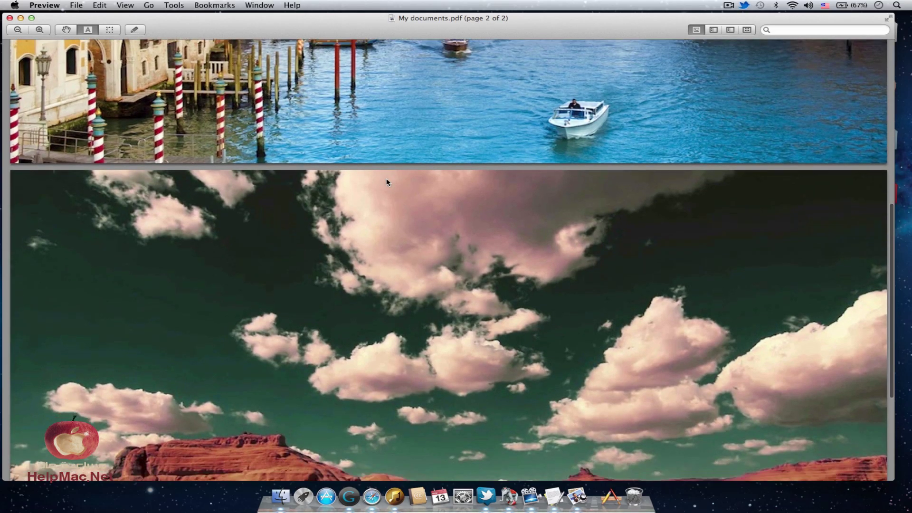
pyautogui.scroll(15, 387, 182)
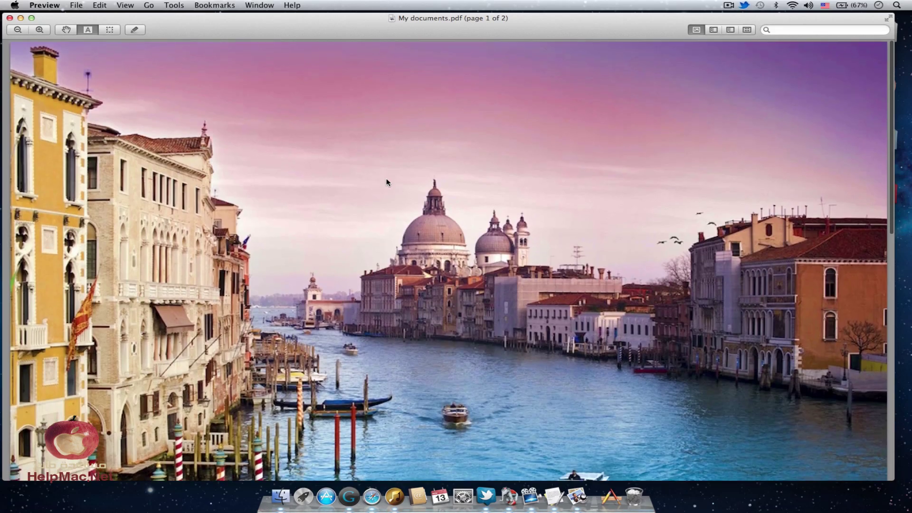
pyautogui.scroll(-10, 387, 181)
pyautogui.scroll(-5, 386, 181)
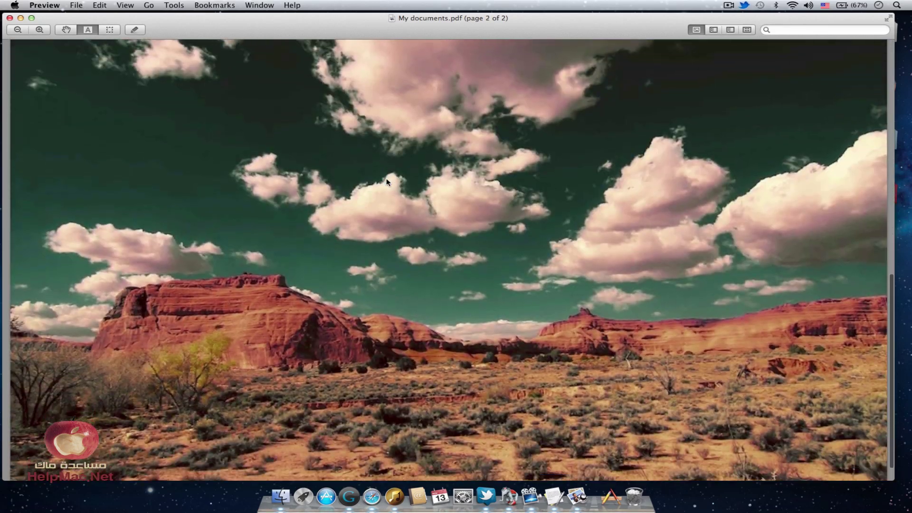
pyautogui.scroll(10, 386, 182)
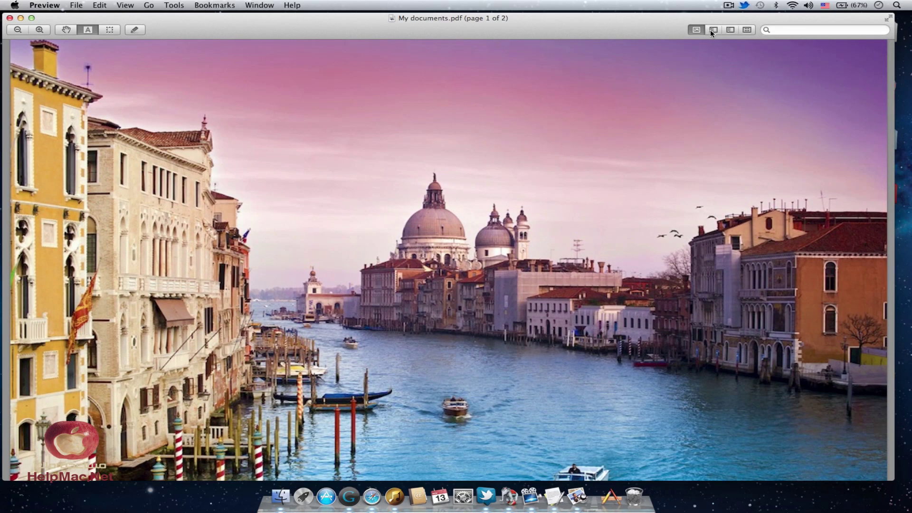
pyautogui.click(715, 29)
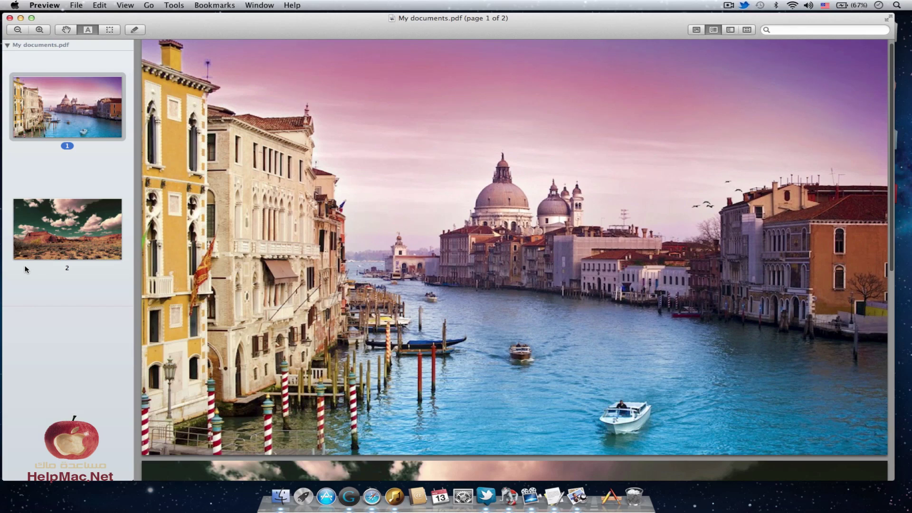
pyautogui.click(72, 226)
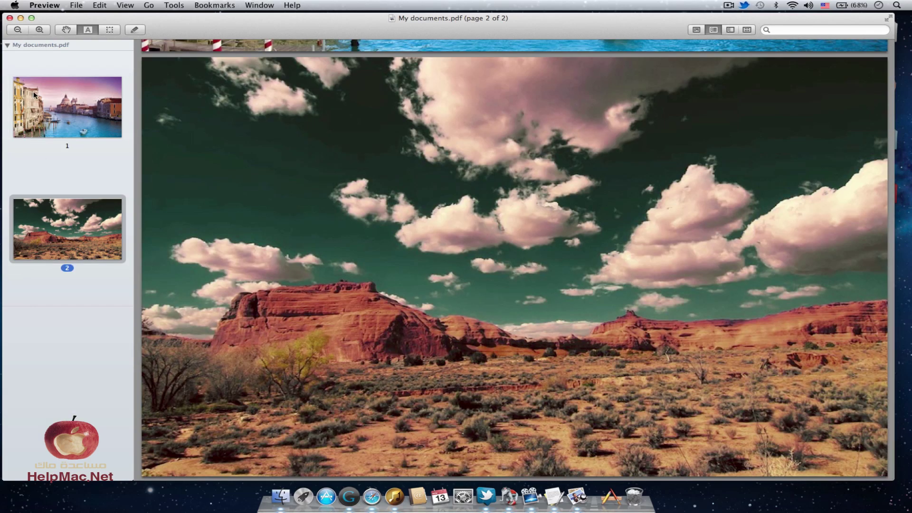
# Close My documents.pdf and the PDF folder window
pyautogui.click(10, 18)
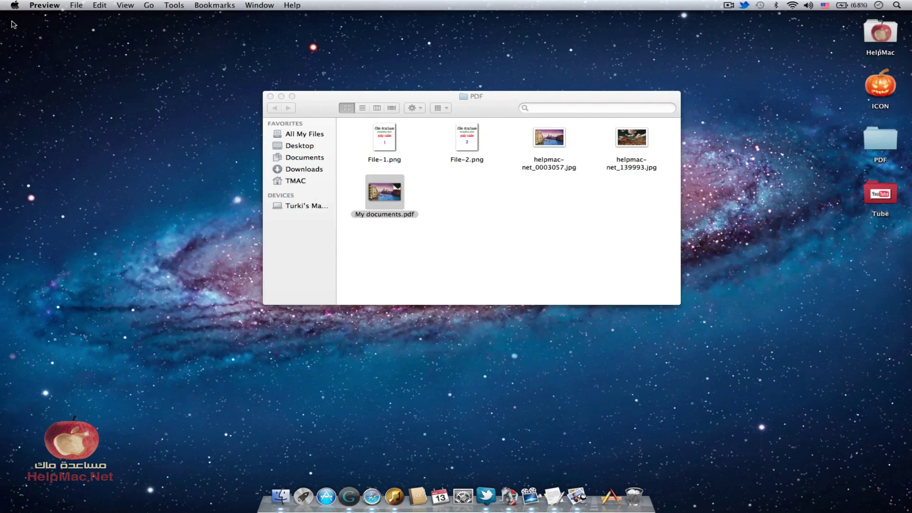
pyautogui.moveTo(498, 100); pyautogui.dragTo(451, 68)
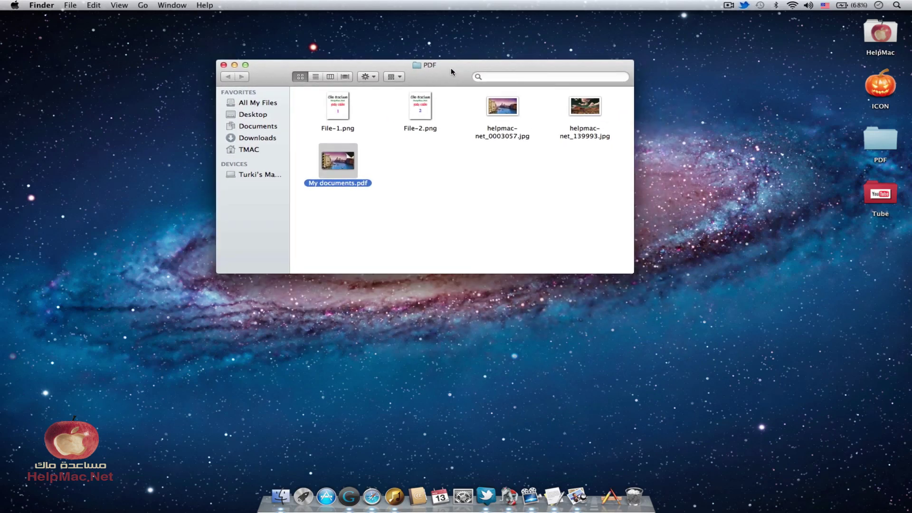
pyautogui.click(223, 65)
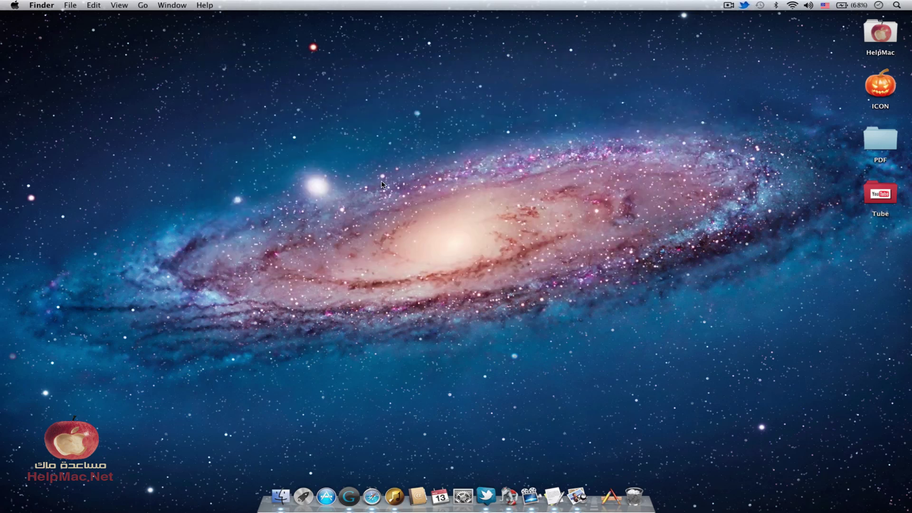